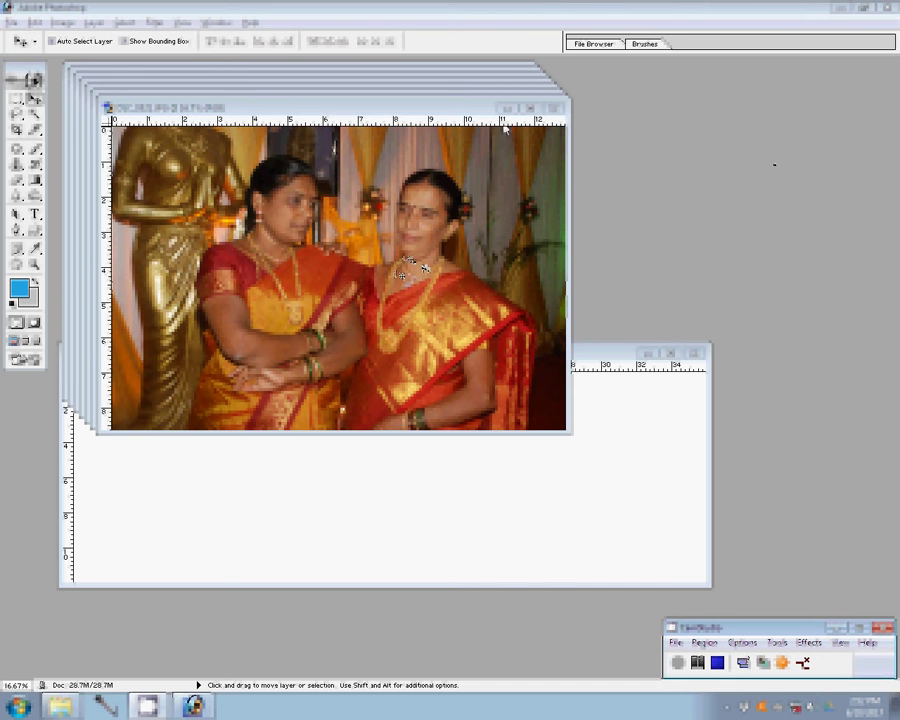
Reduce the two women's photo's document width in Image Size, shrinking it to 11M
key("ctrl+alt+i")
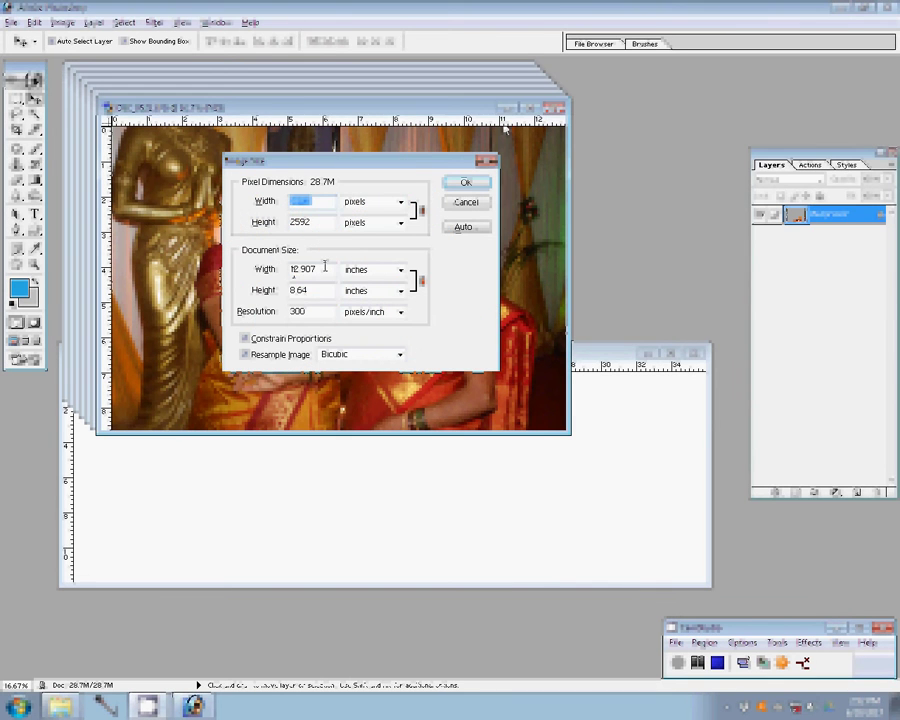
double_click(322, 268)
left_click(465, 182)
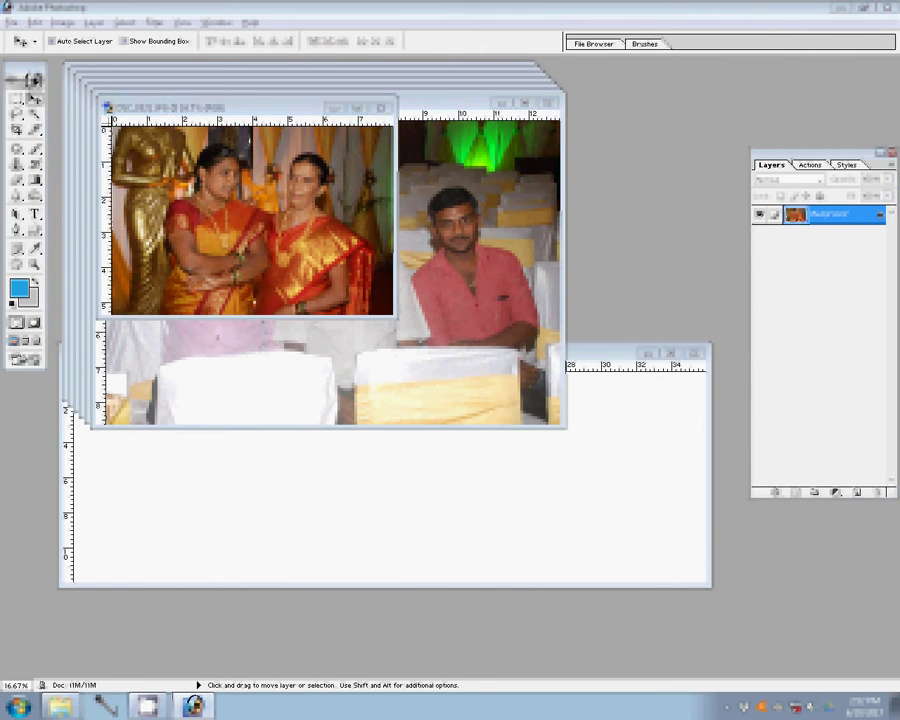
key("alt+Tab")
key("alt+Tab")
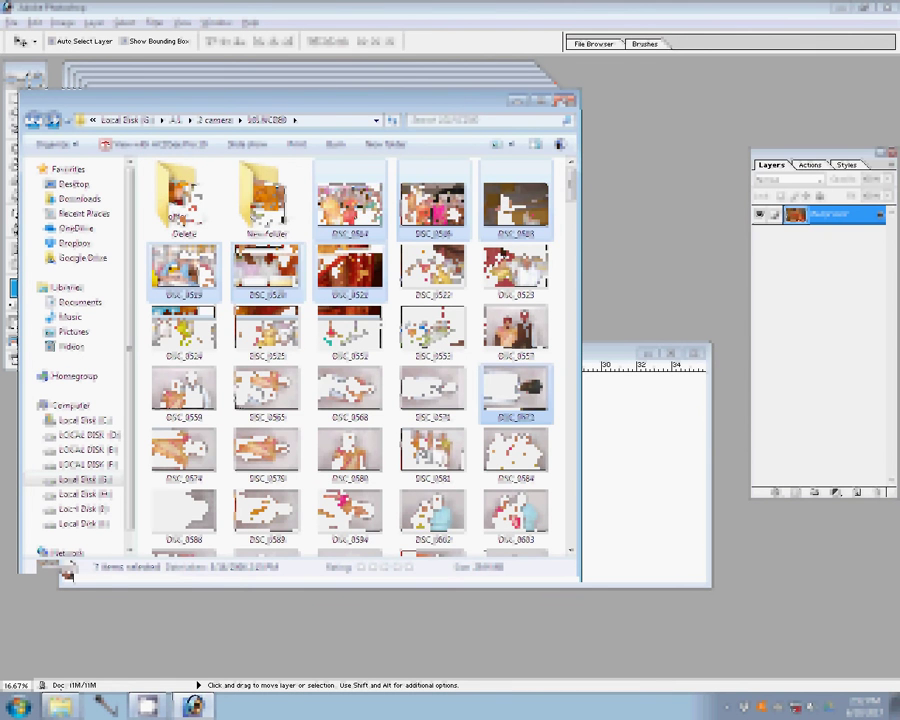
Move the seven unwanted photos into the Delete folder and drag DSC_0716 into Photoshop
left_click_drag(185, 229, 185, 229)
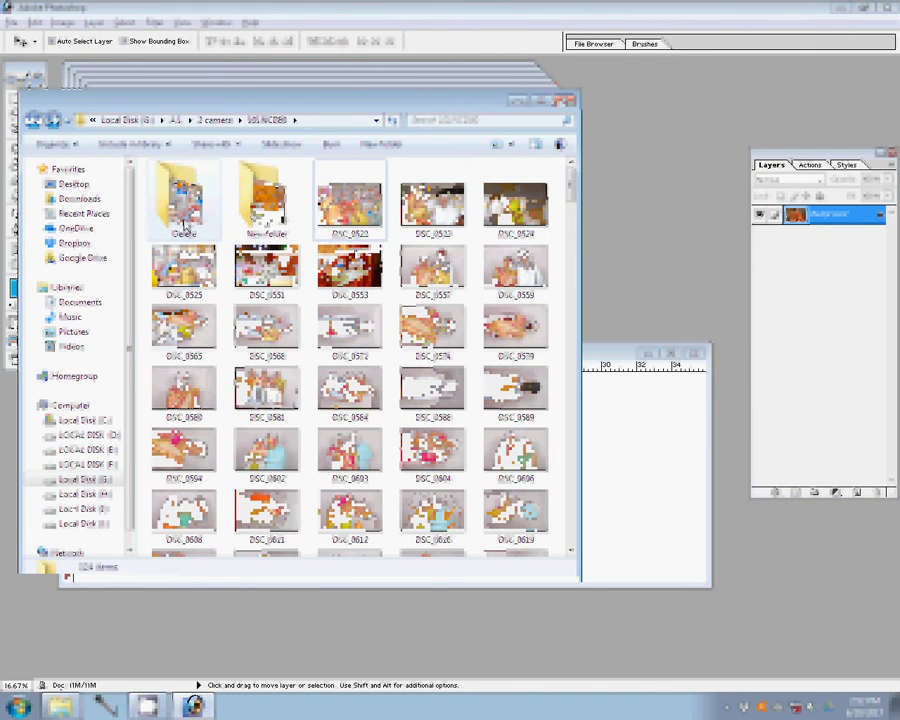
left_click(568, 240)
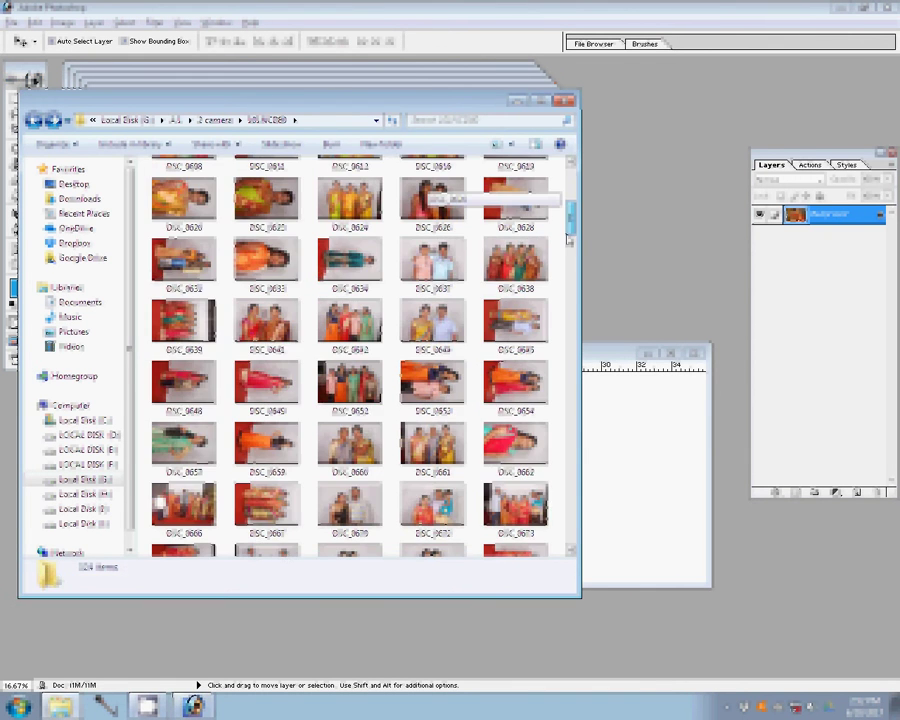
left_click(569, 245)
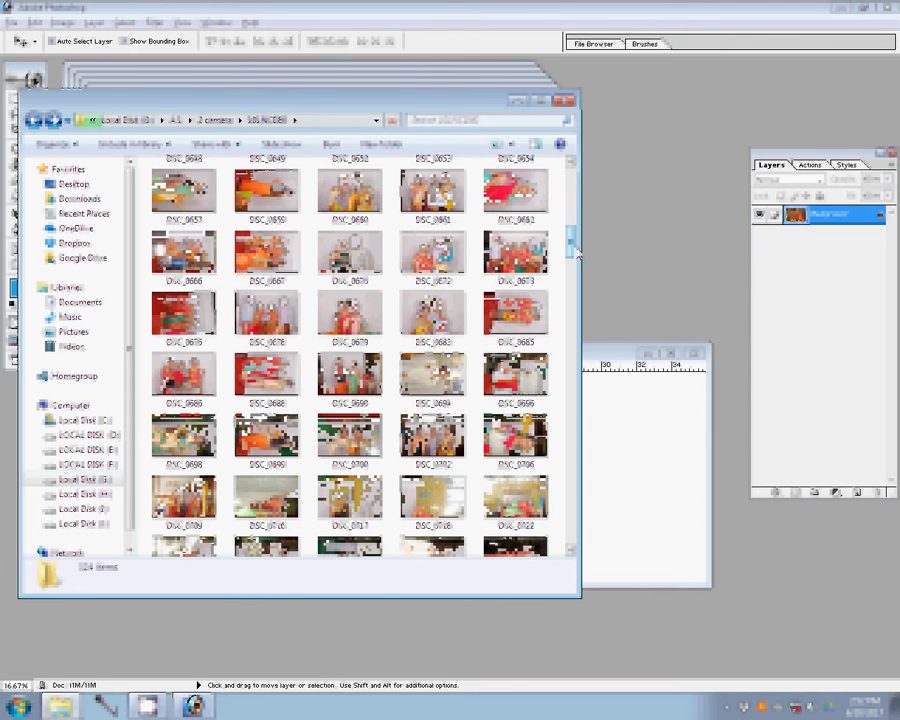
left_click_drag(266, 497, 660, 318)
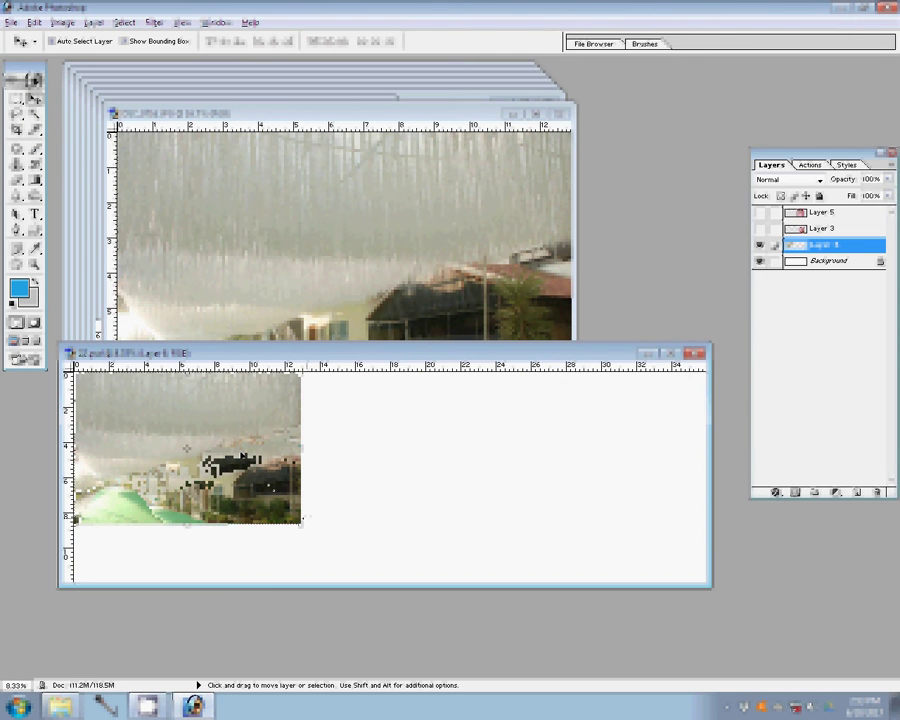
Copy the venue photo into the album page and flip the copy horizontally
left_click(507, 314)
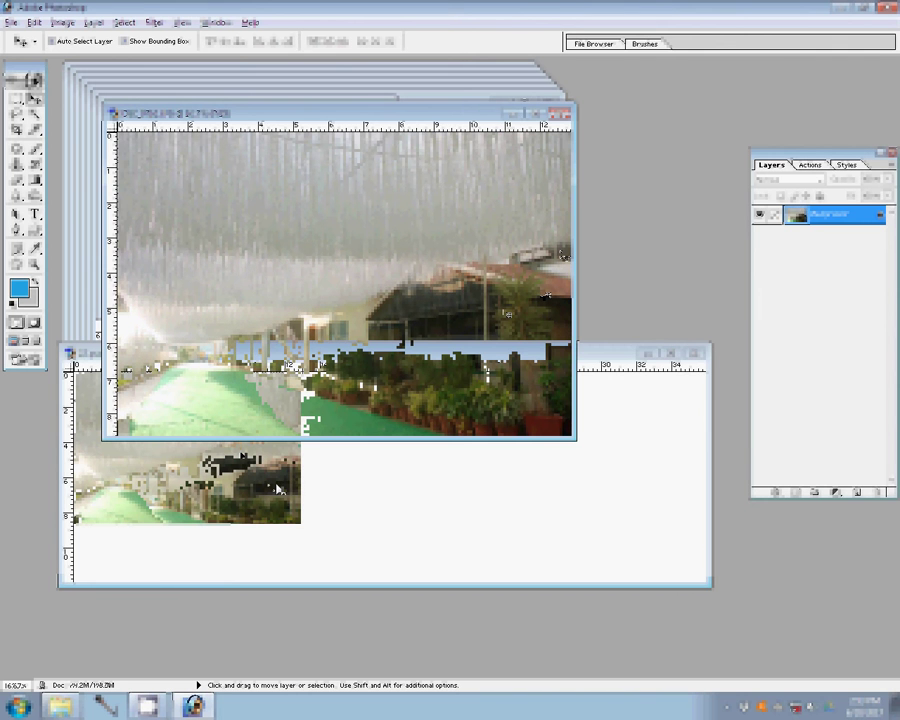
left_click_drag(350, 235, 615, 466)
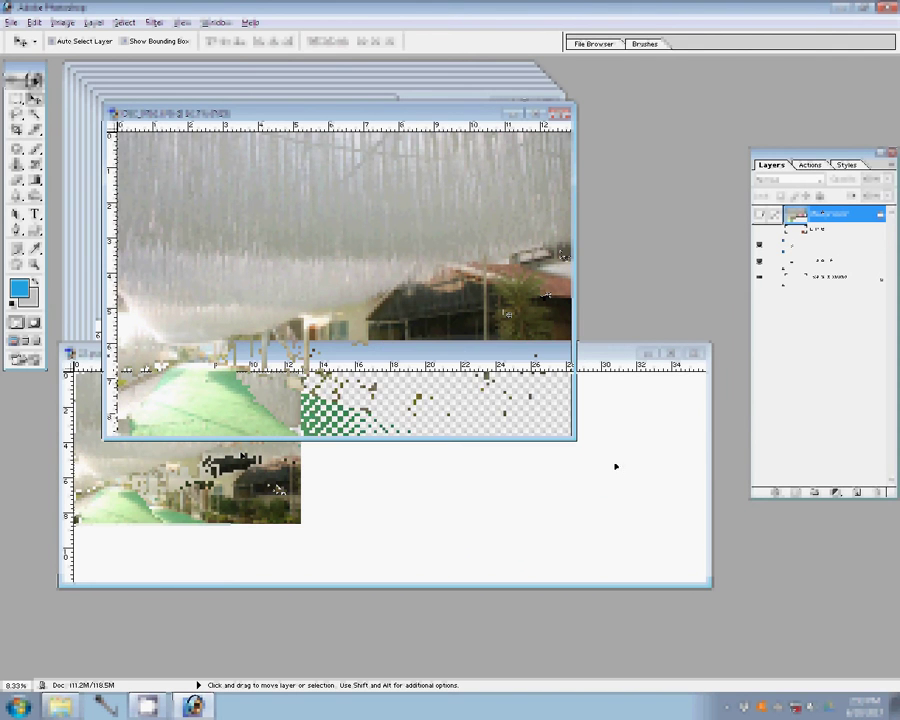
key("ctrl+t")
right_click(624, 499)
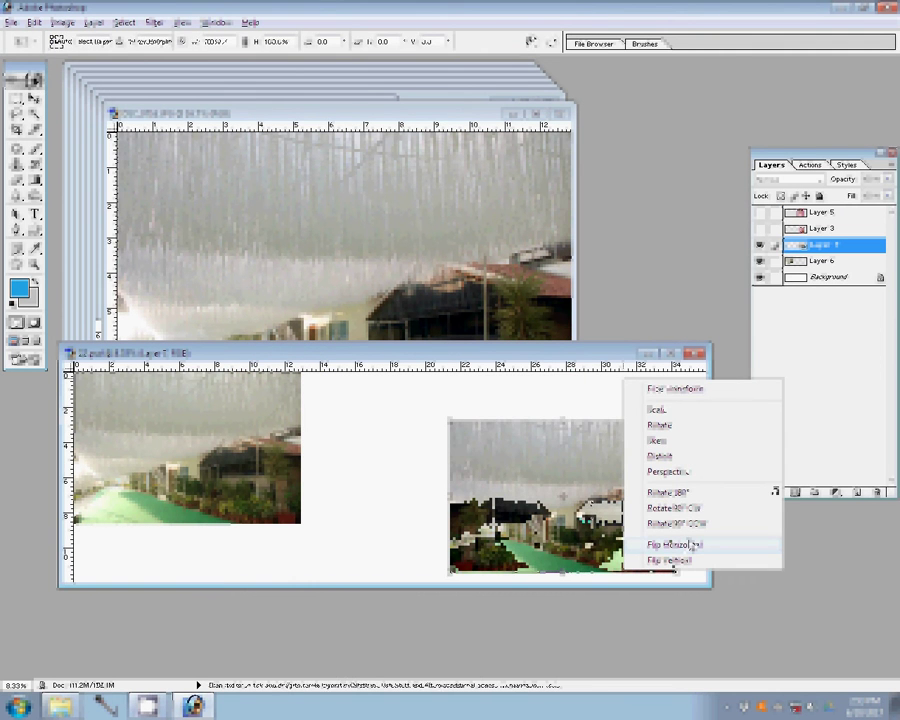
left_click(690, 545)
key("Return")
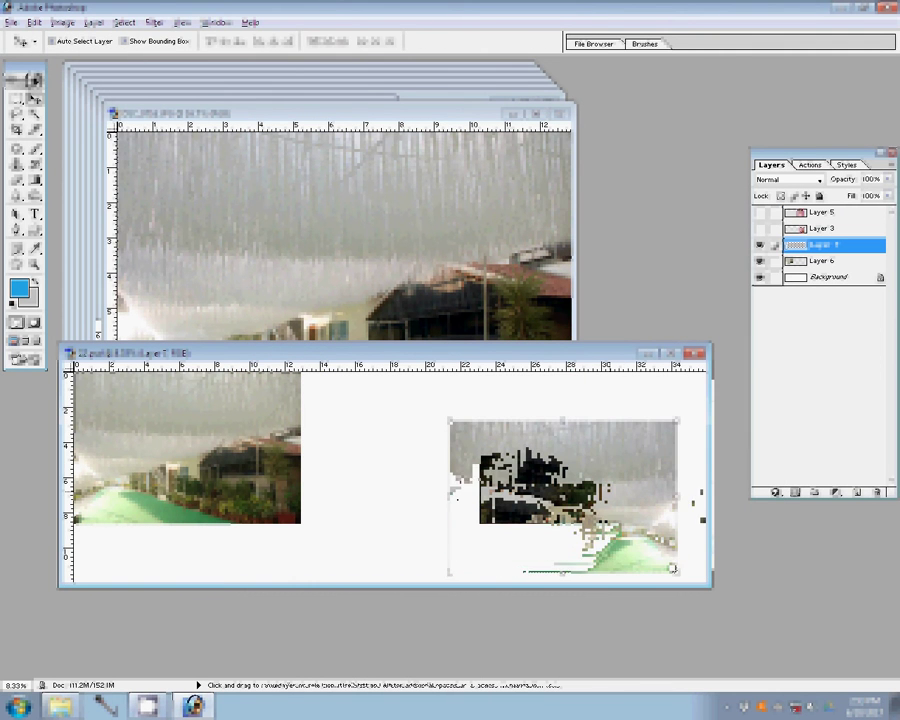
Move the flipped copy right and enlarge it to 138.7% across the page's right half
left_click_drag(672, 568, 699, 518)
key("ctrl+t")
mouse_move(442, 536)
left_mouse_down()
mouse_move(390, 566)
mouse_move(395, 586)
left_mouse_up()
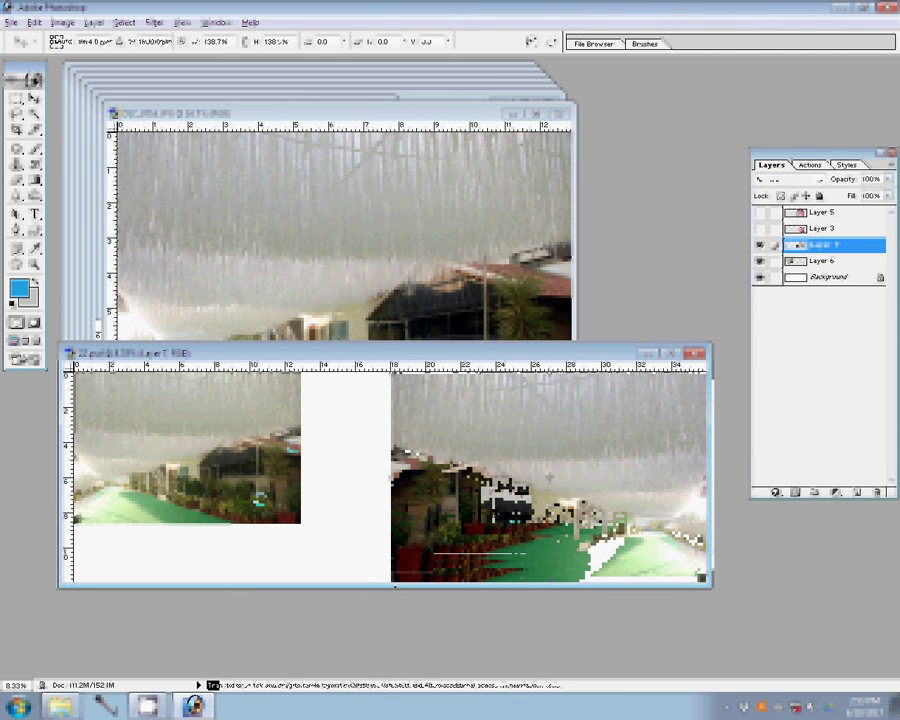
key("Return")
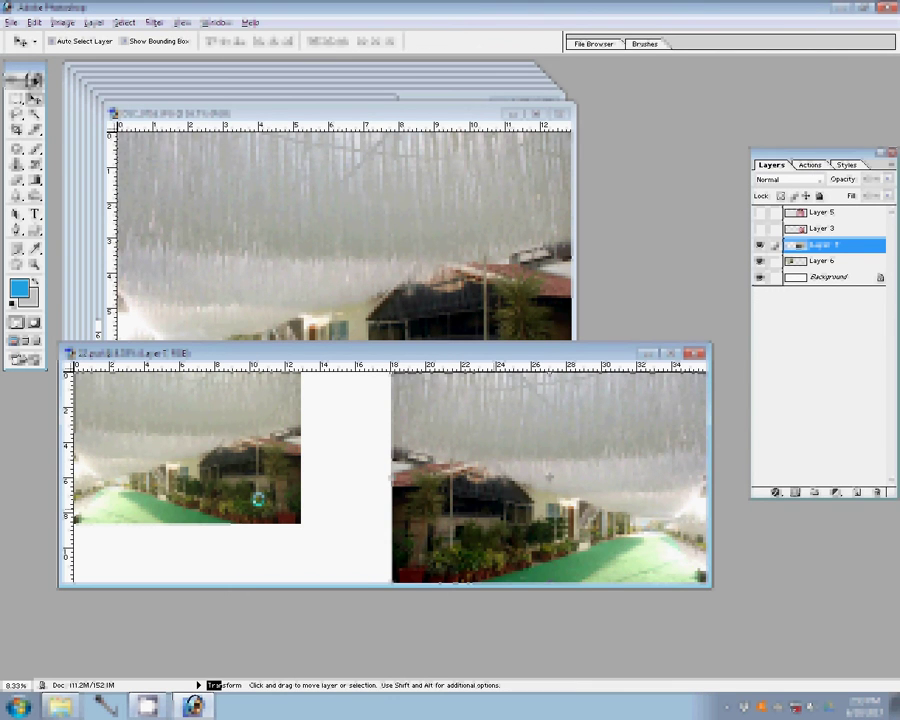
Free-transform the left venue photo, stretching its corner until it meets the mirrored copy
key("Tab")
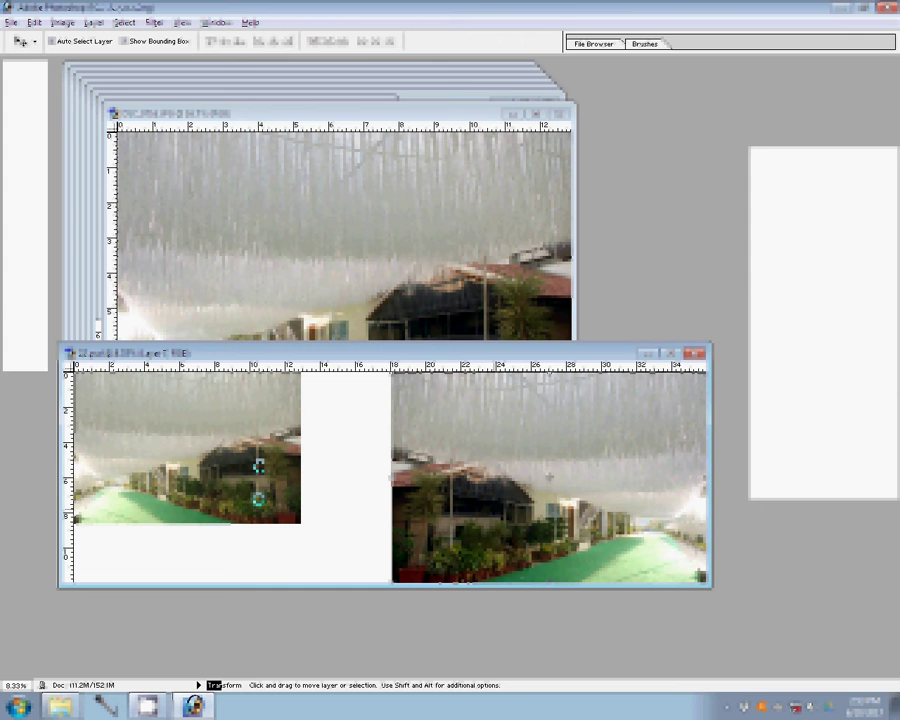
key("Tab")
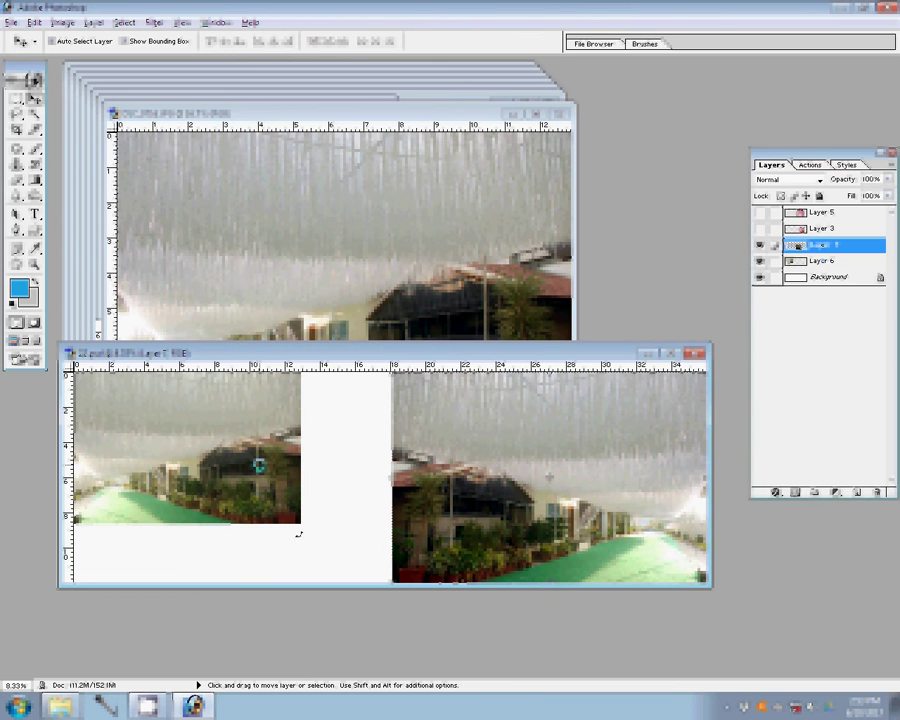
key("ctrl+t")
left_click_drag(330, 563, 390, 597)
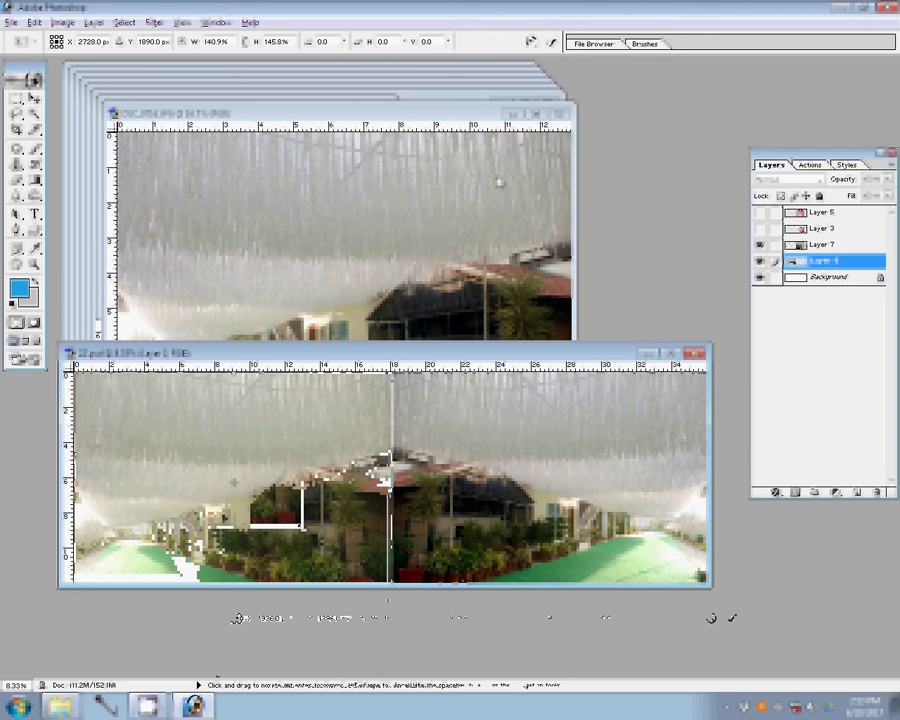
key("Return")
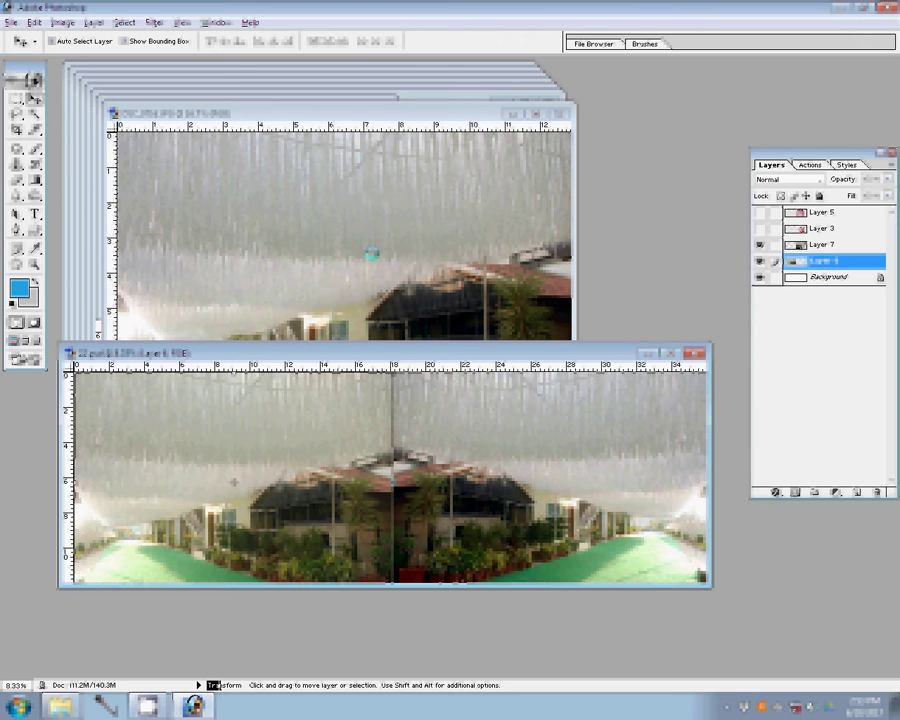
key("Tab")
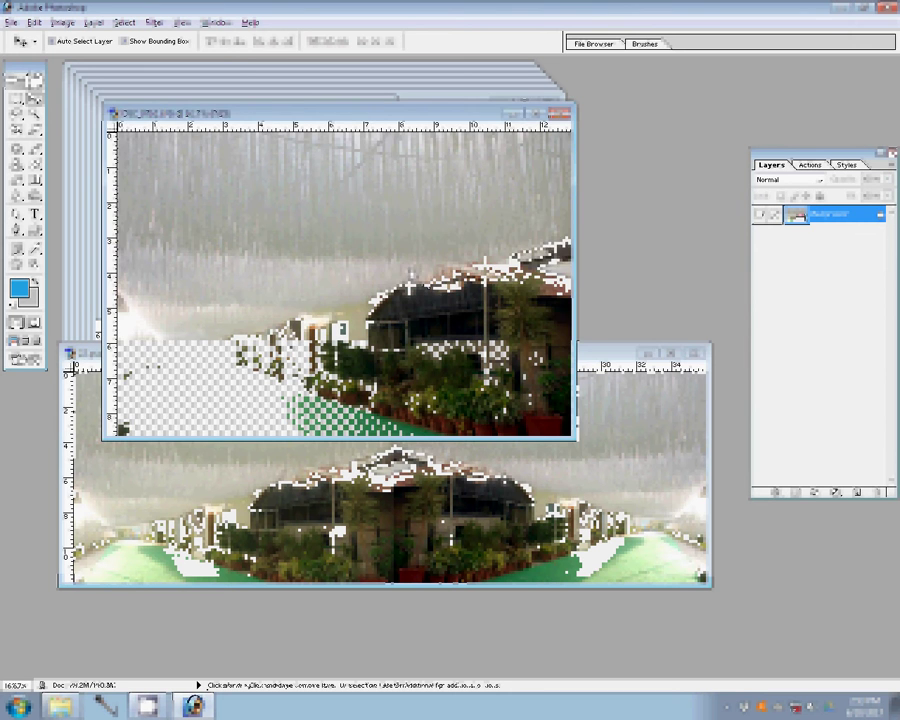
Close DSC_0716 and the other source photos without saving, returning to the panorama page
left_click(472, 270)
left_click(474, 271)
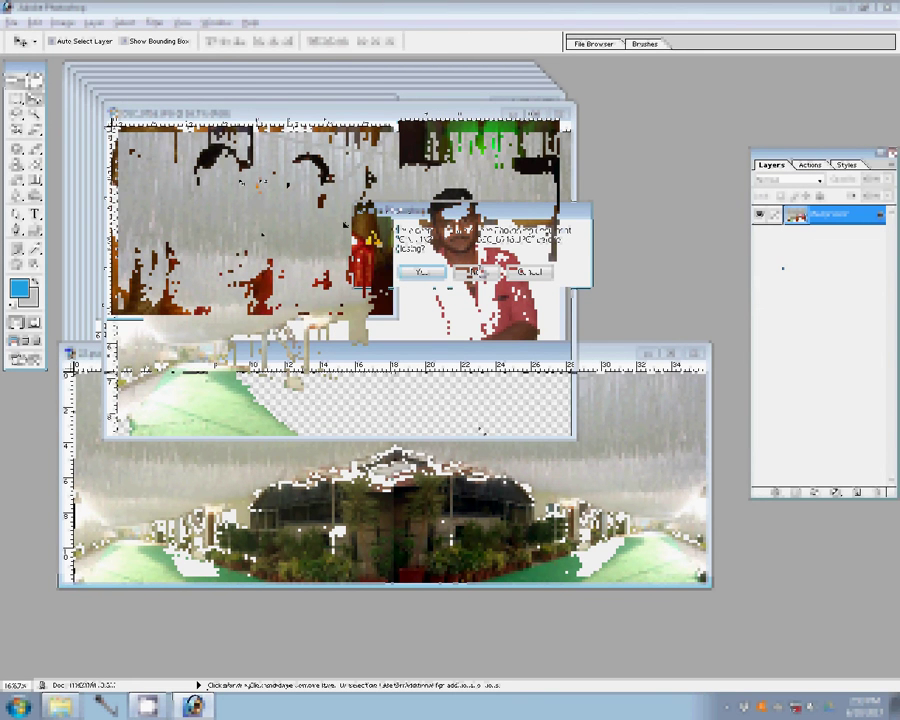
left_click(474, 271)
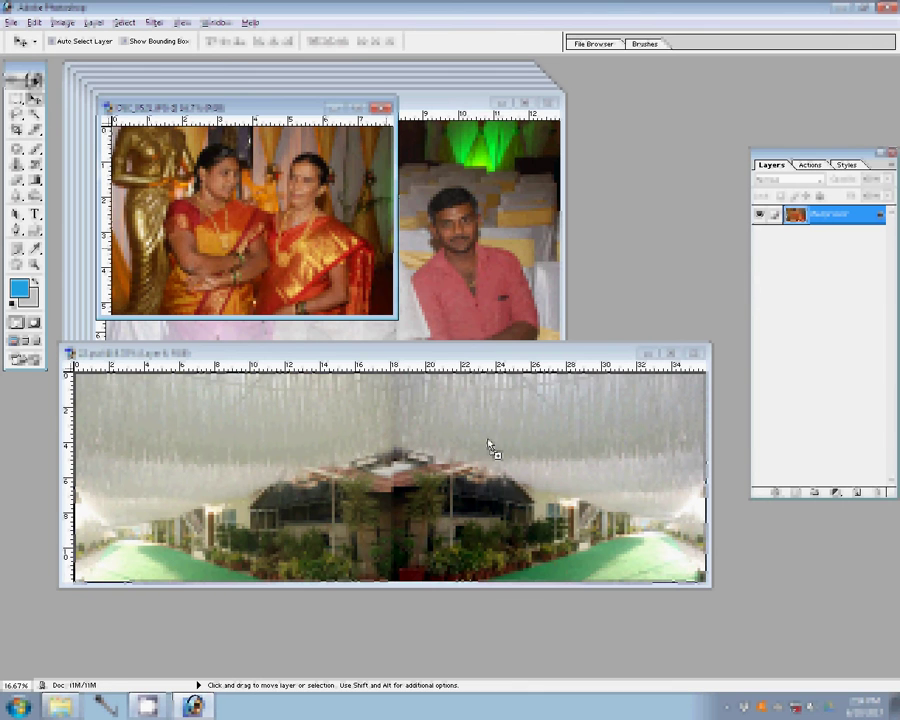
left_click(490, 447)
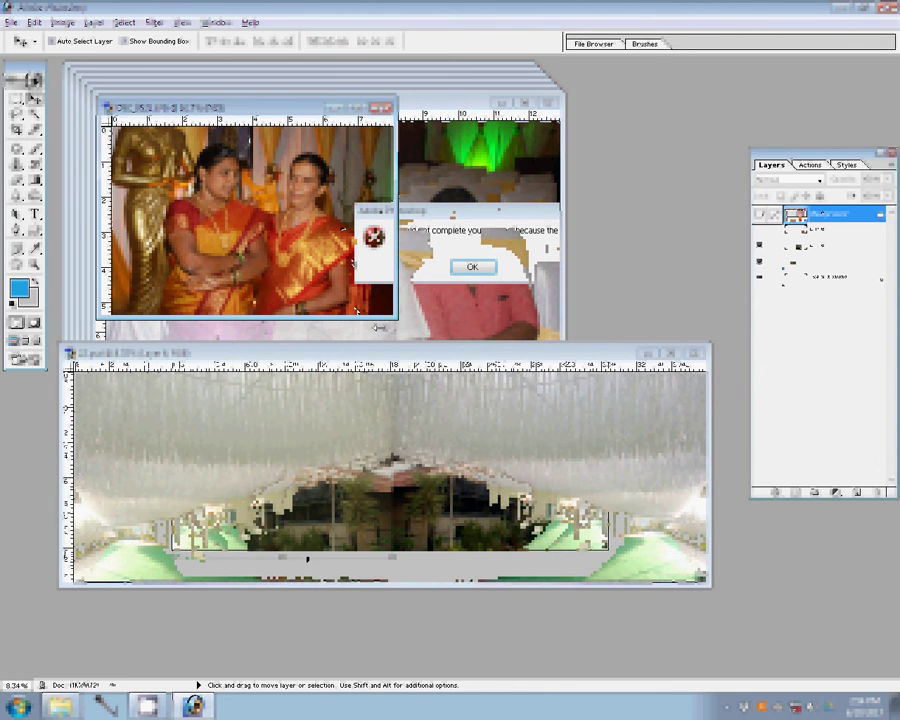
Shrink the venue panorama to fit the album page and bring the couple photo layer to the top
key("ctrl+t")
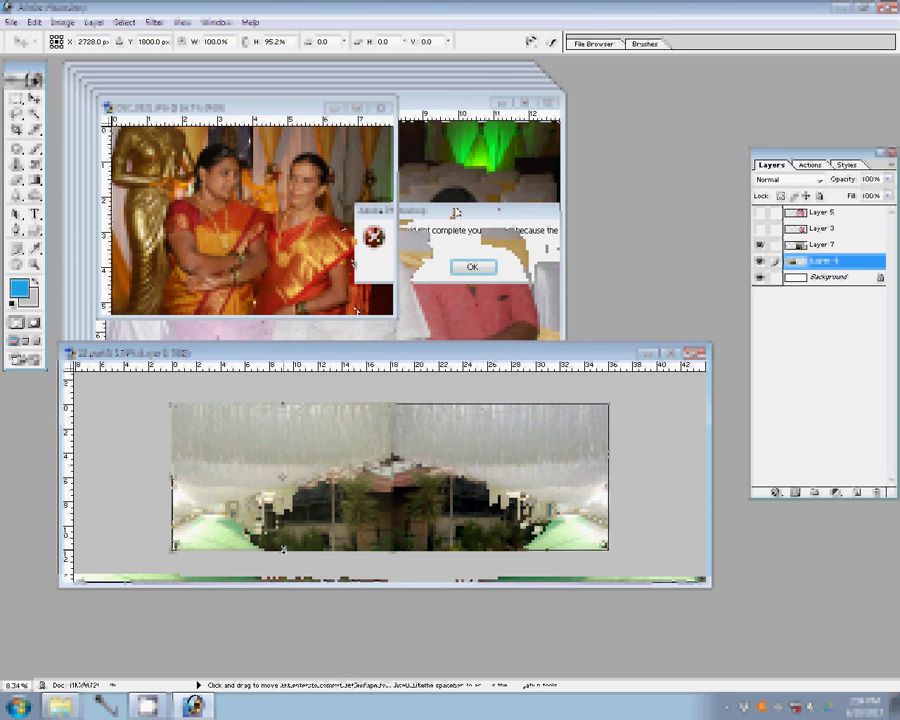
left_click(551, 42)
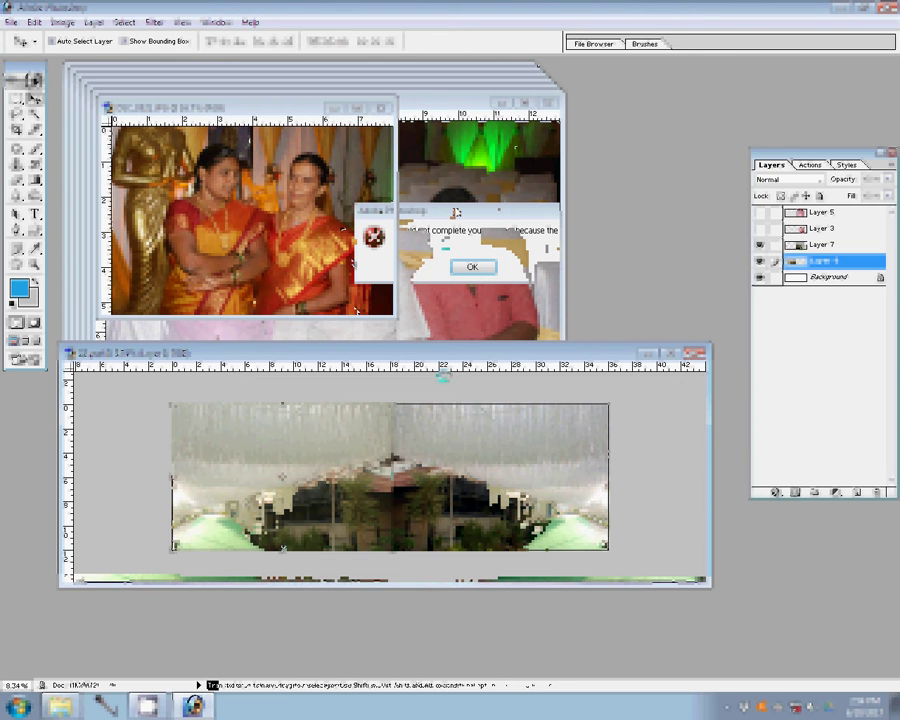
key("Return")
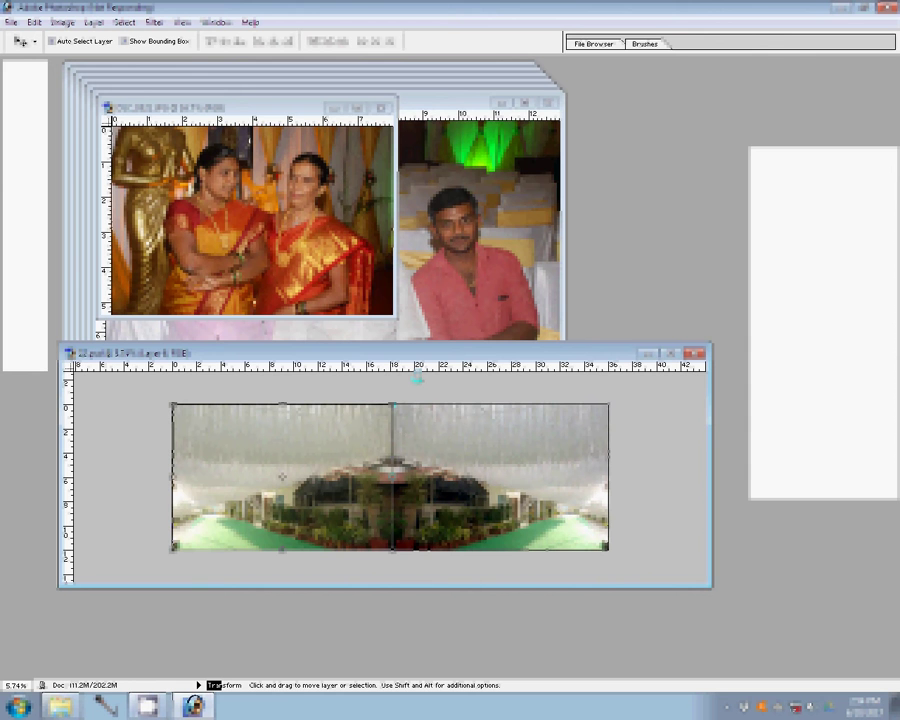
key("Return")
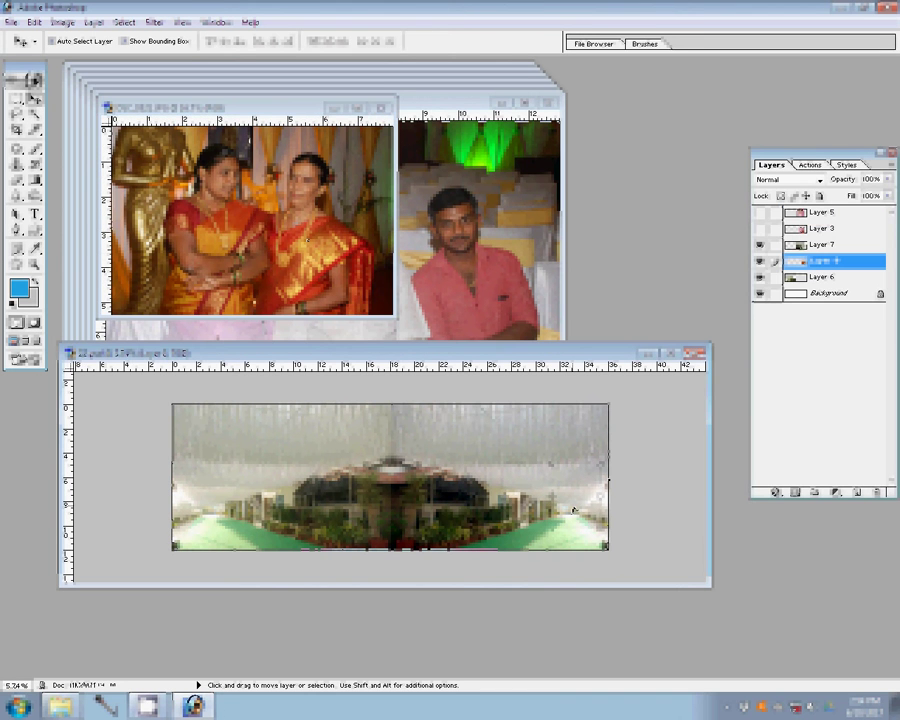
key("ctrl+shift+bracketright")
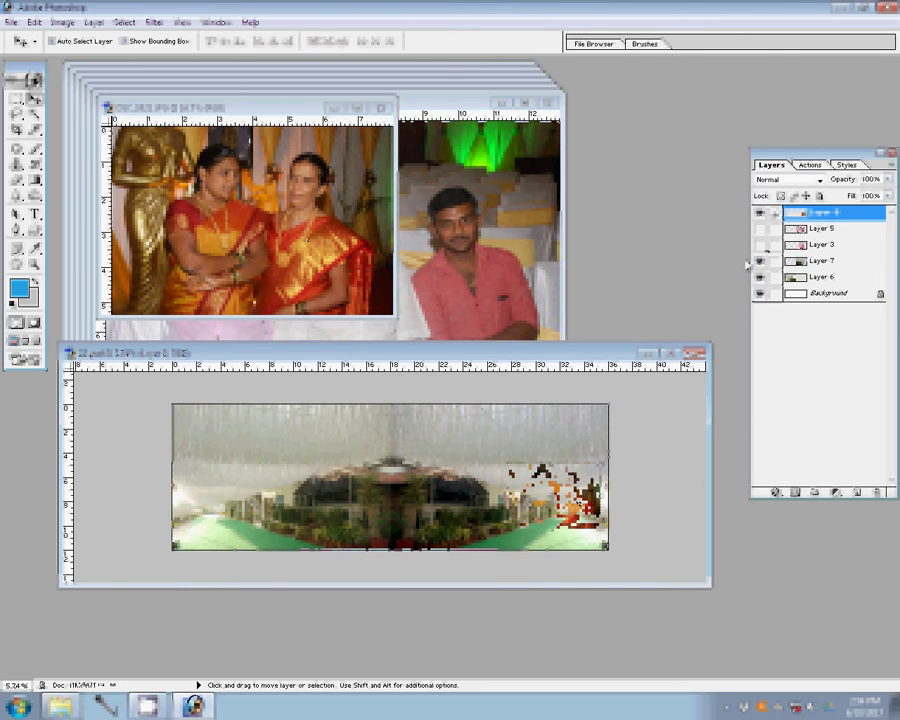
Delete the pink-dress photo layer (Layer 5) and confirm the deletion
left_click(760, 229)
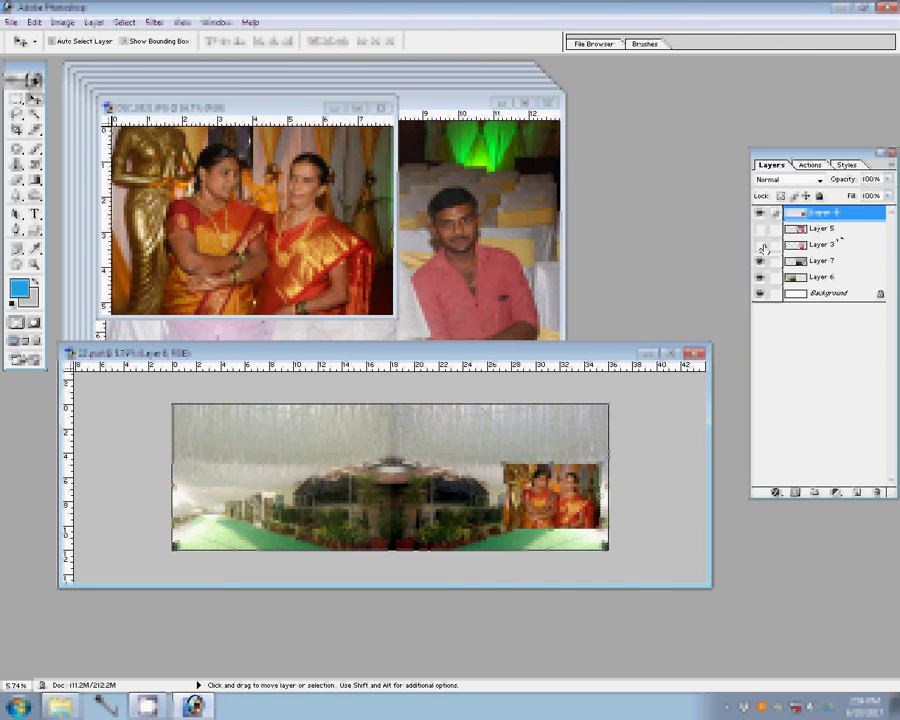
left_click(790, 229)
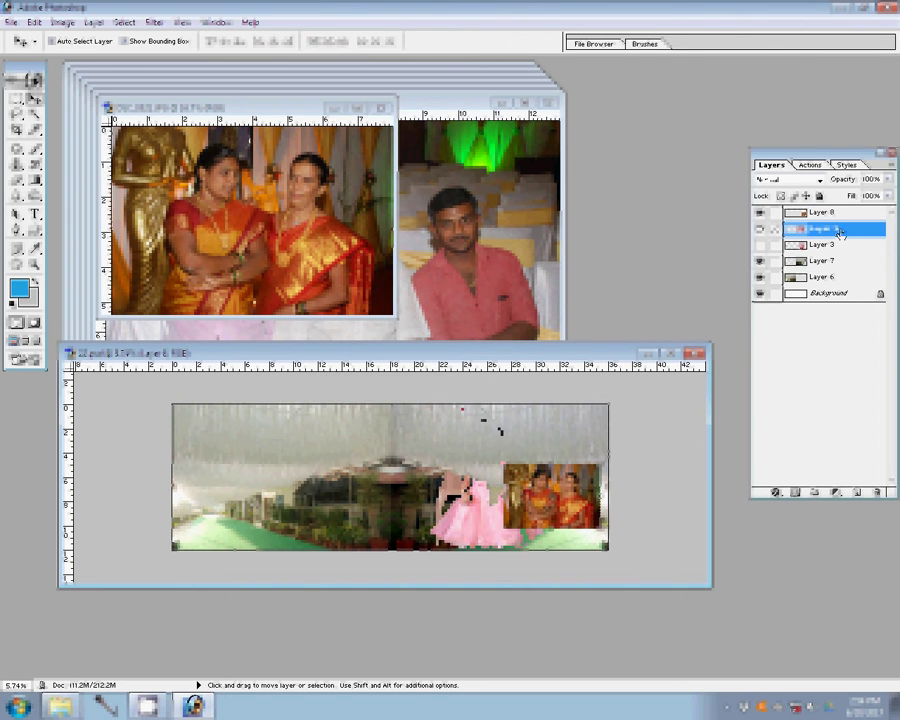
left_click(877, 493)
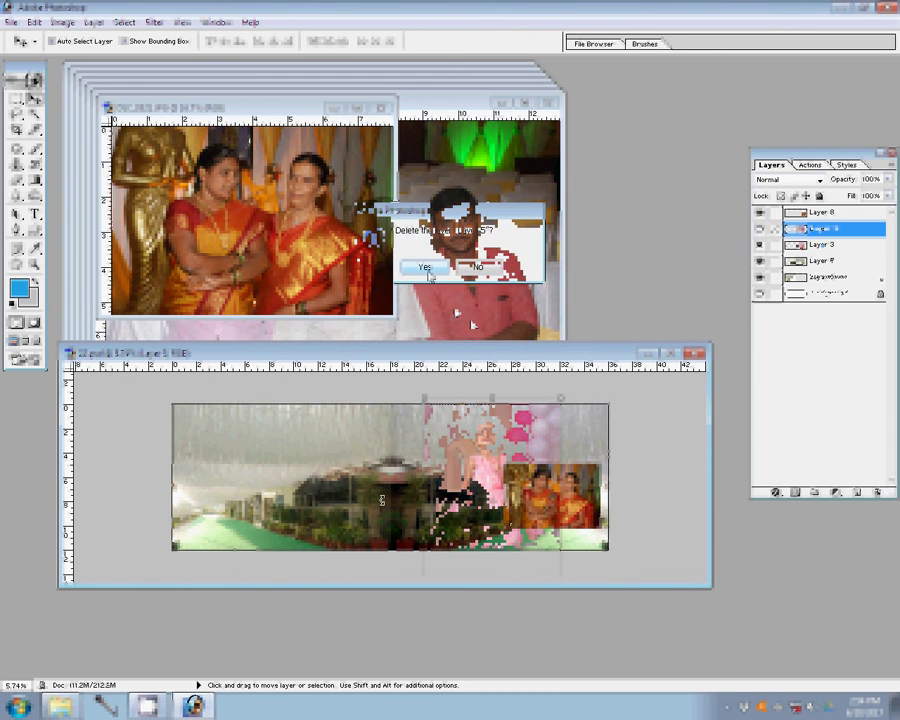
left_click(428, 273)
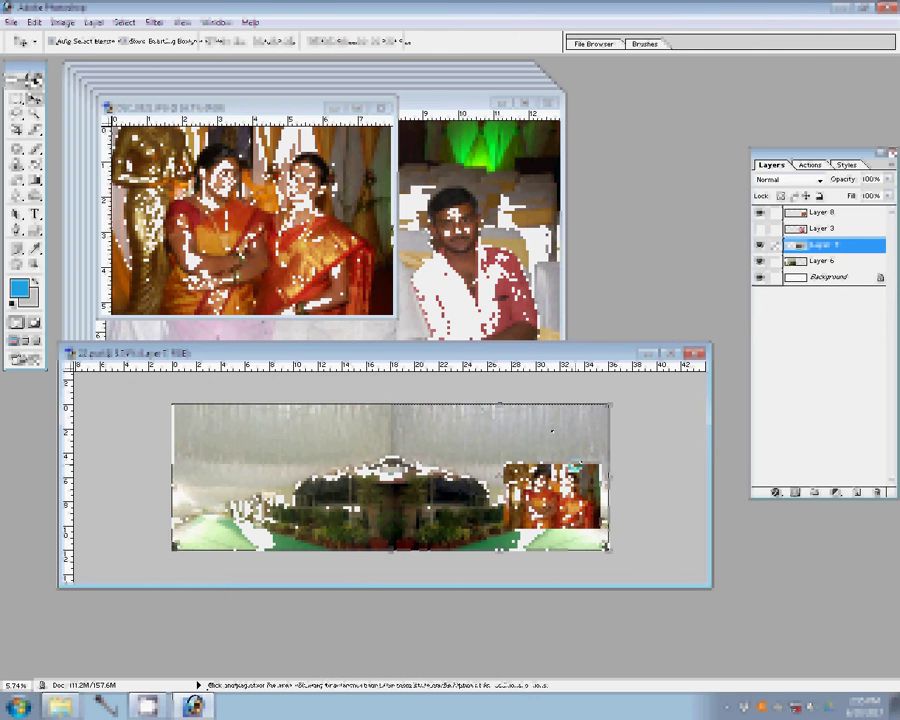
Fit the layout on screen and close the two-women photo without saving
key("z")
left_click(337, 42)
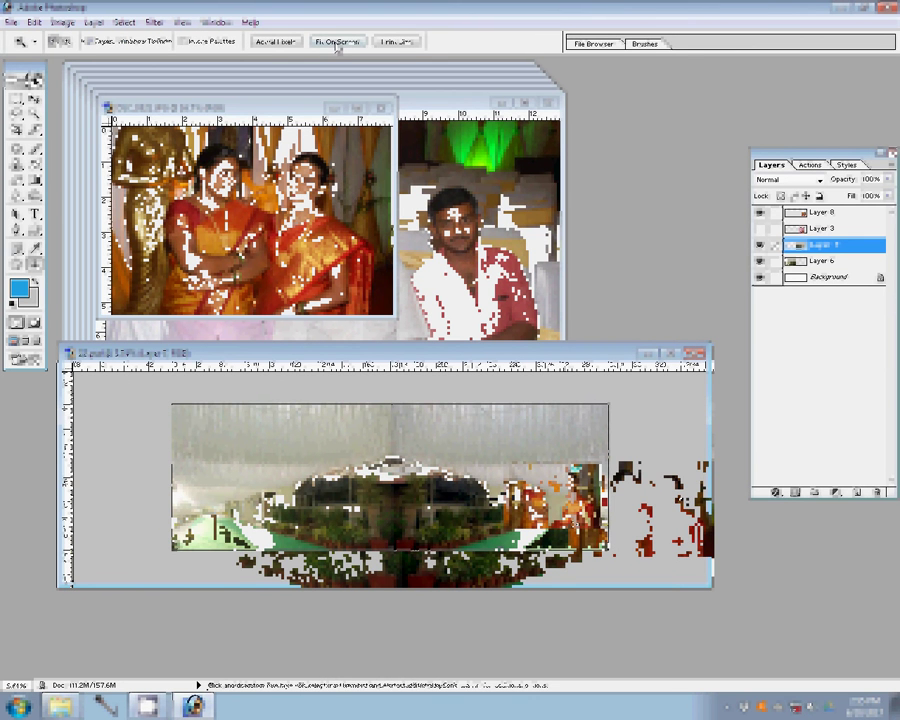
key("v")
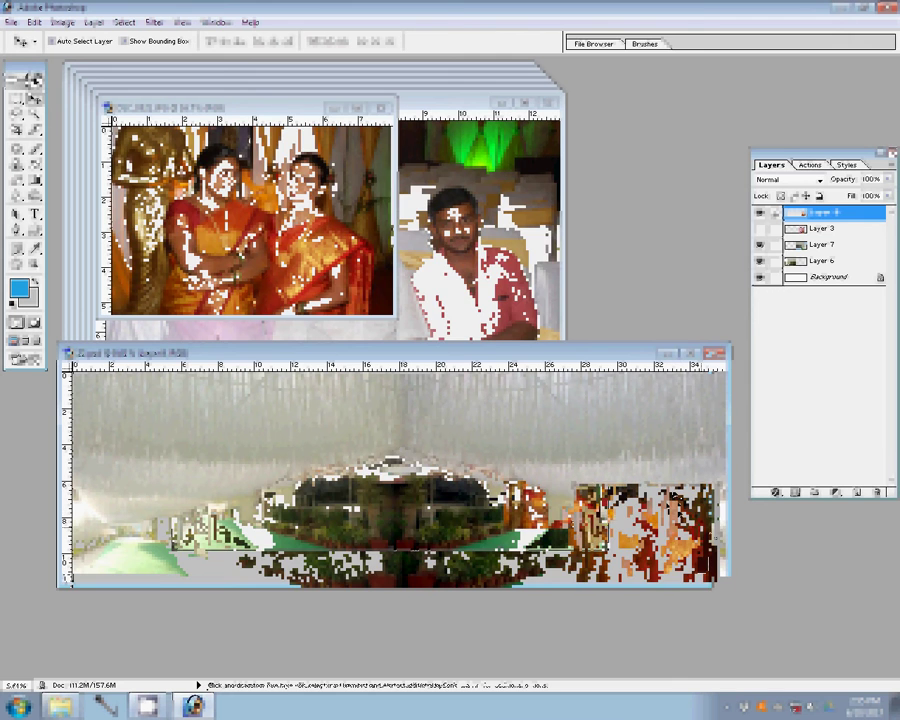
key("ctrl+w")
left_click(466, 276)
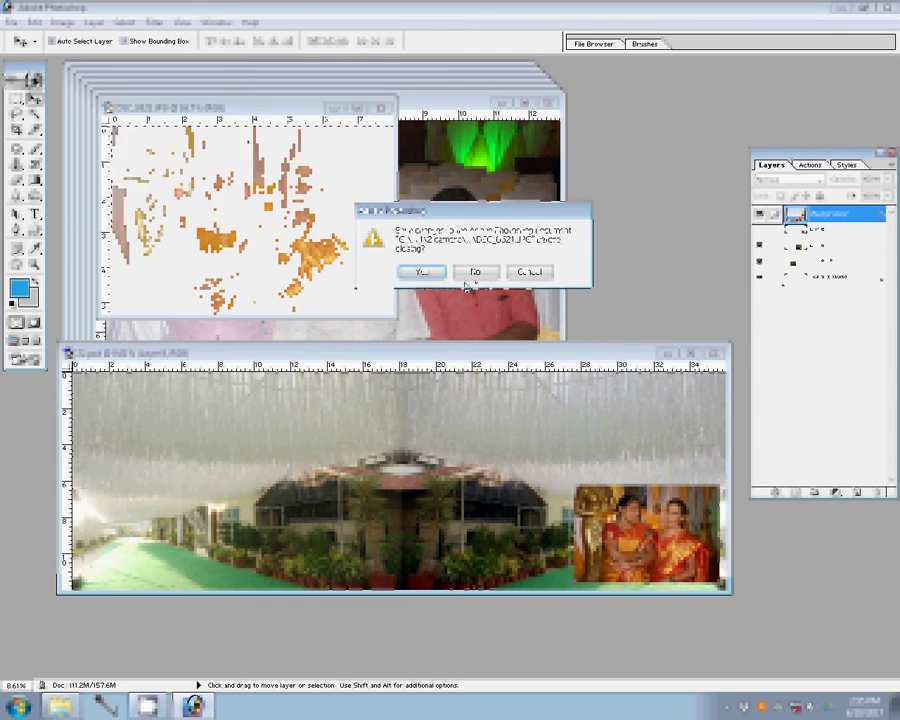
Resize the three-men photo to 11.5 inches wide and drag it into the venue layout
key("ctrl+alt+i")
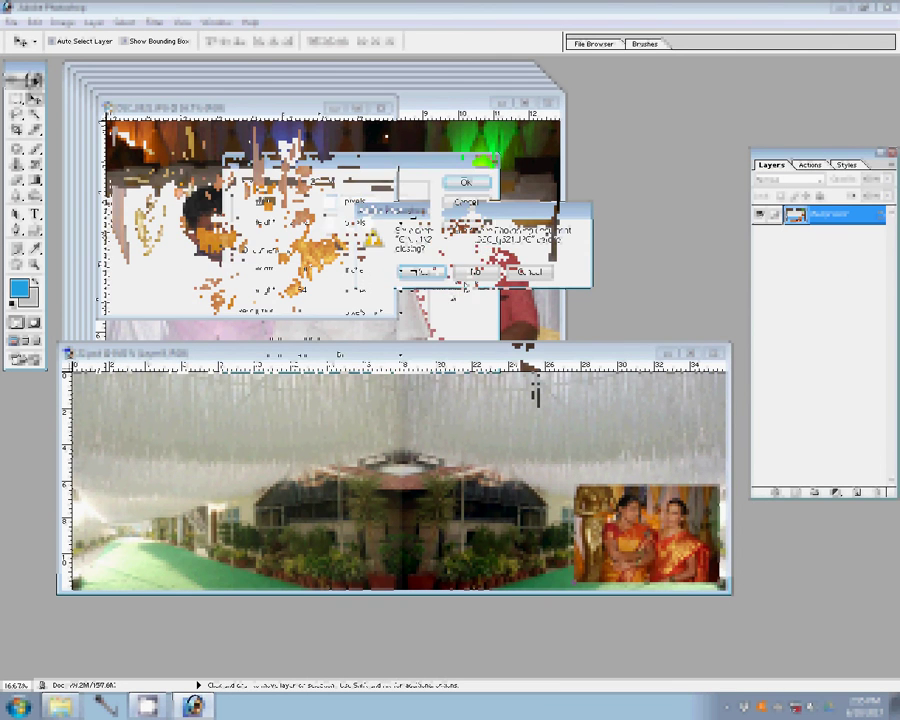
double_click(310, 268)
type("11.5")
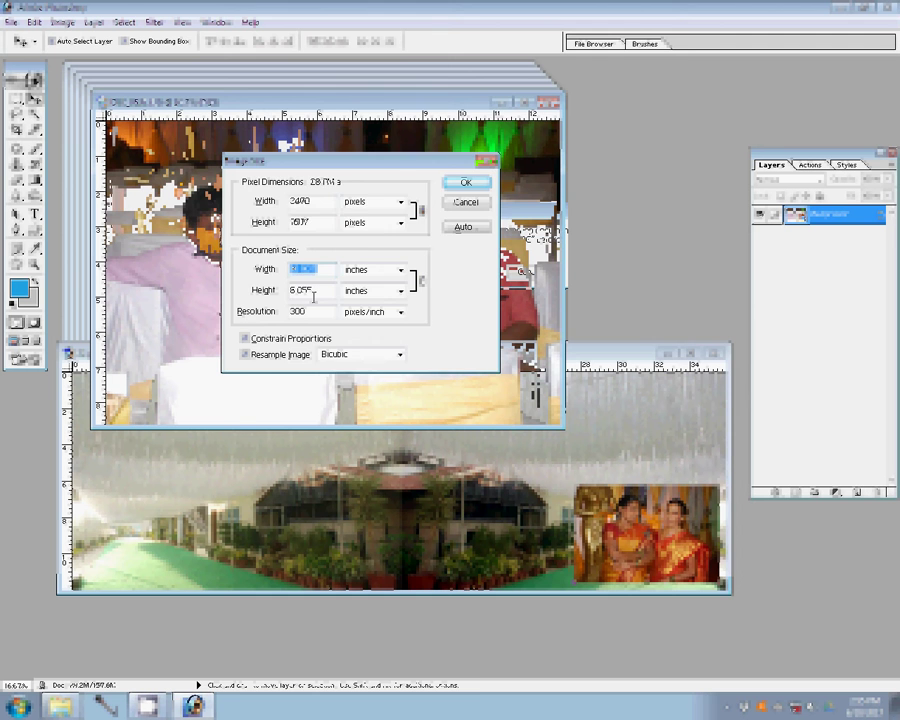
key("Return")
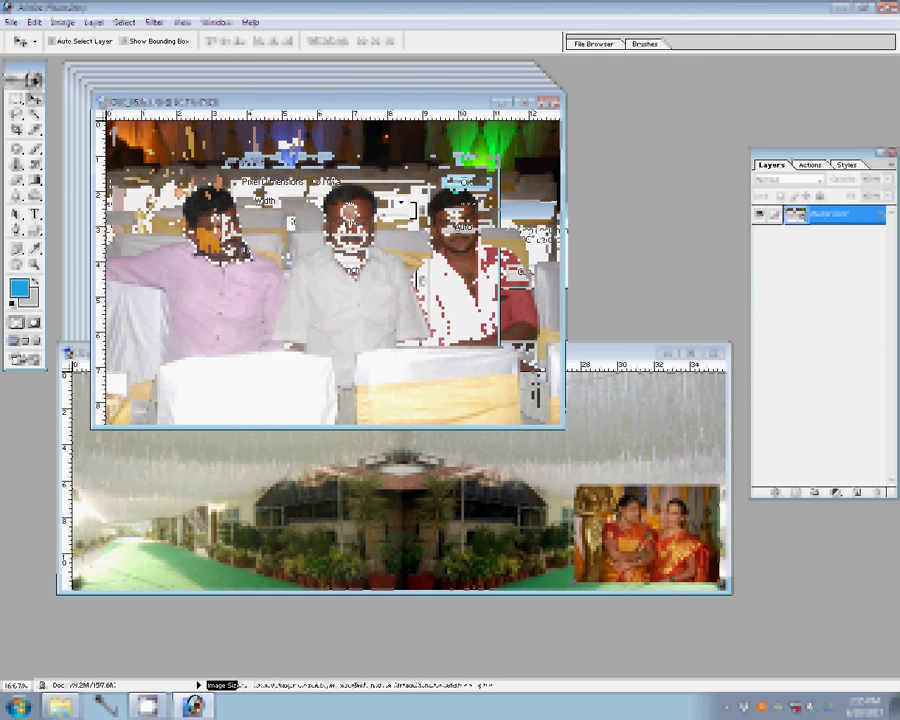
left_click(601, 489)
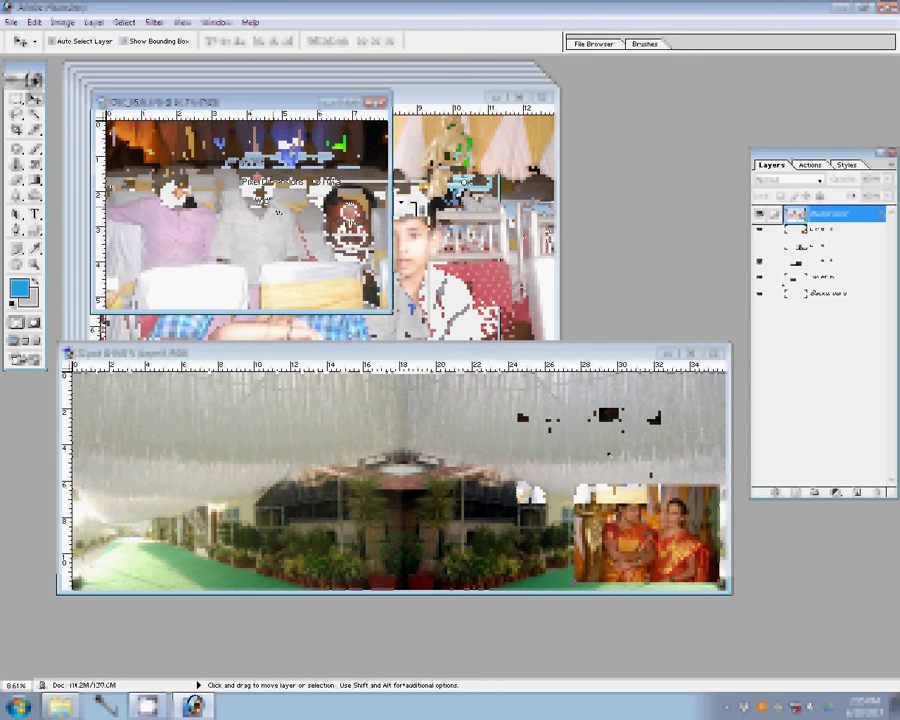
mouse_move(610, 457)
left_mouse_down()
mouse_move(600, 460)
mouse_move(632, 430)
left_mouse_up()
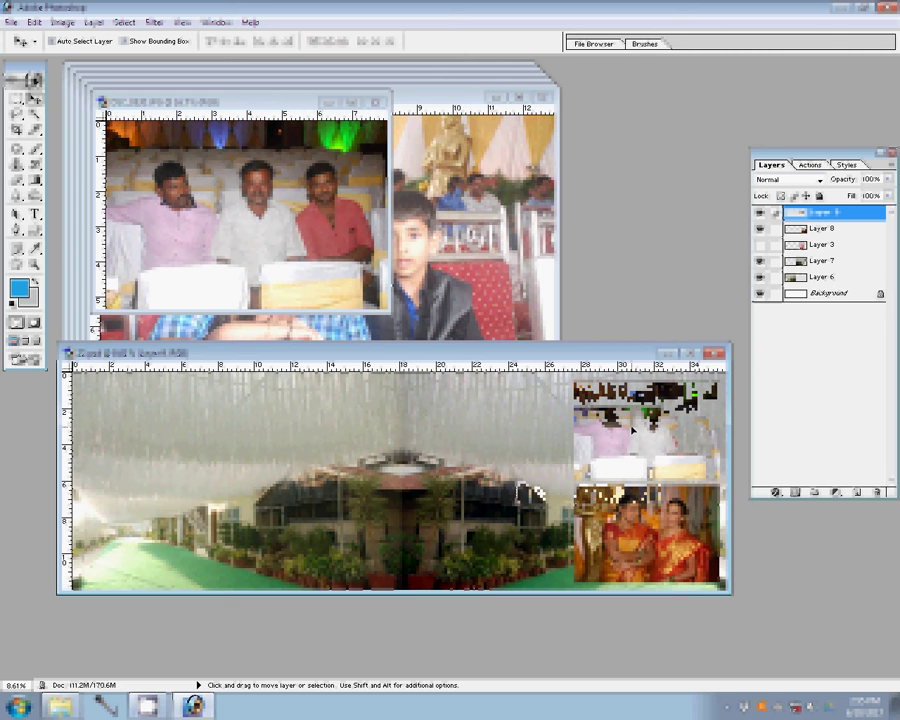
Close the three-men photo, resize the boy photo to 8 inches wide, then close it unsaved
left_click(375, 102)
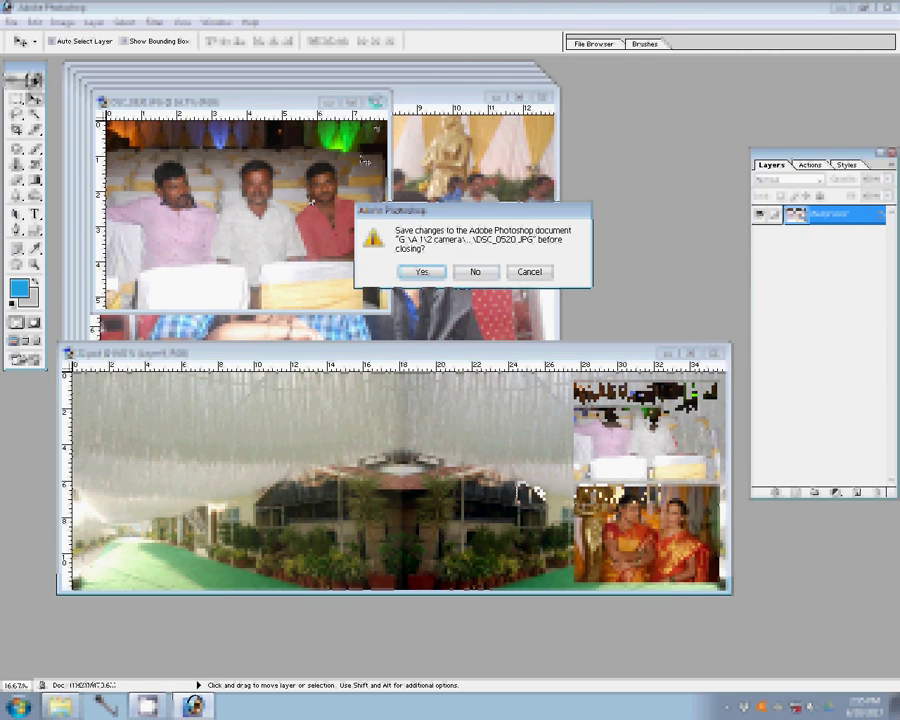
left_click(475, 272)
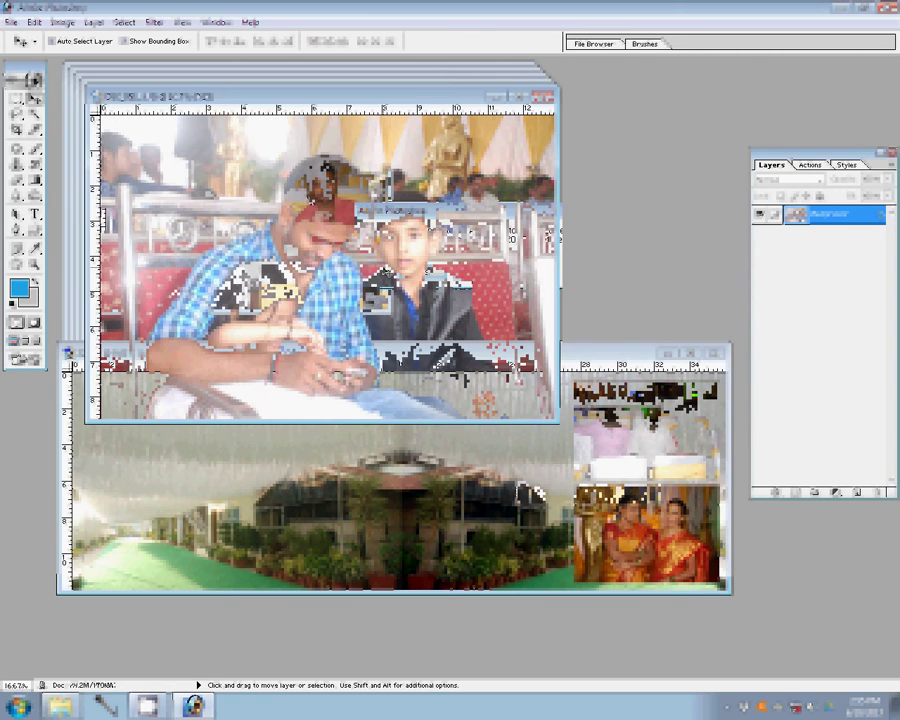
key("ctrl+alt+i")
double_click(304, 314)
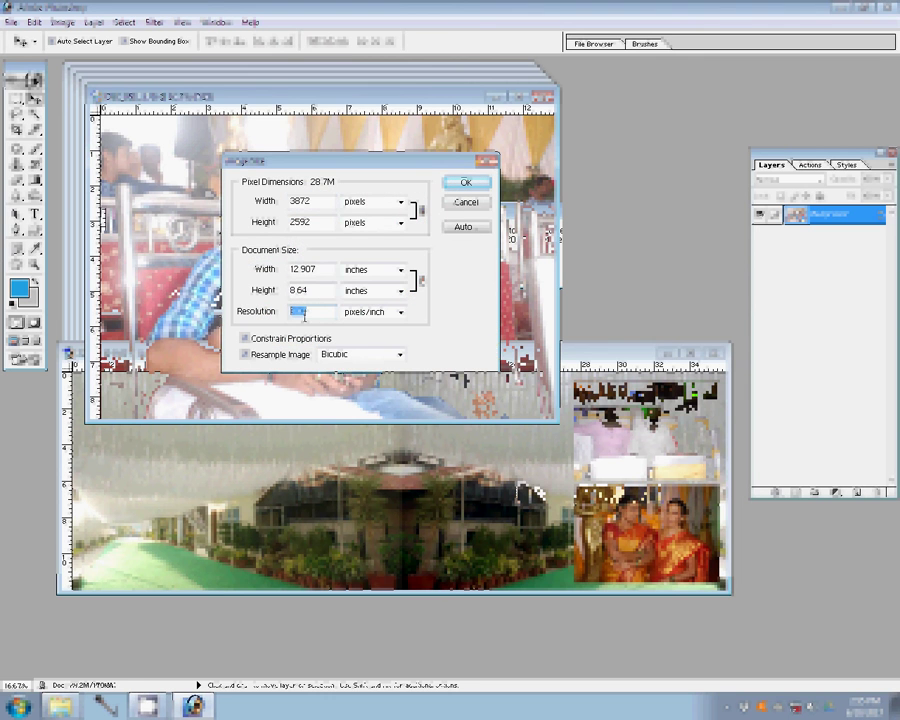
double_click(300, 269)
type("8")
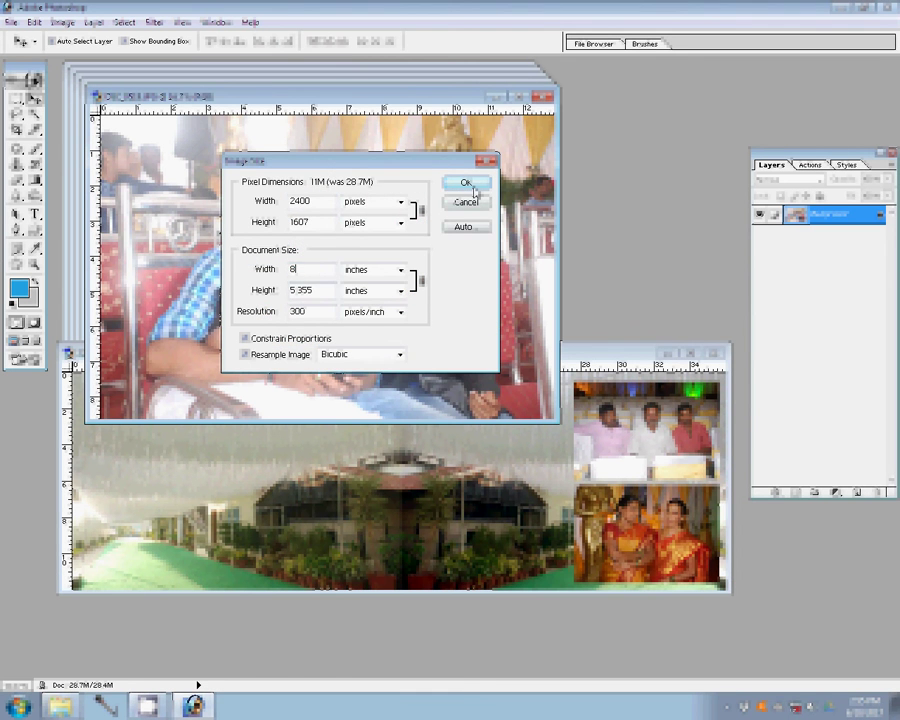
left_click(474, 190)
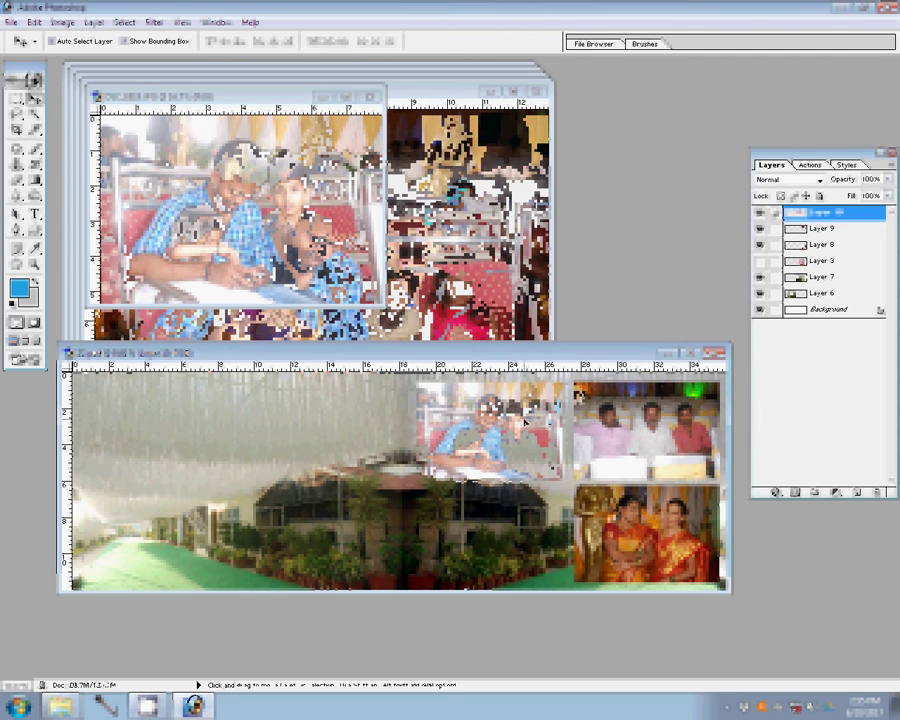
left_click(372, 97)
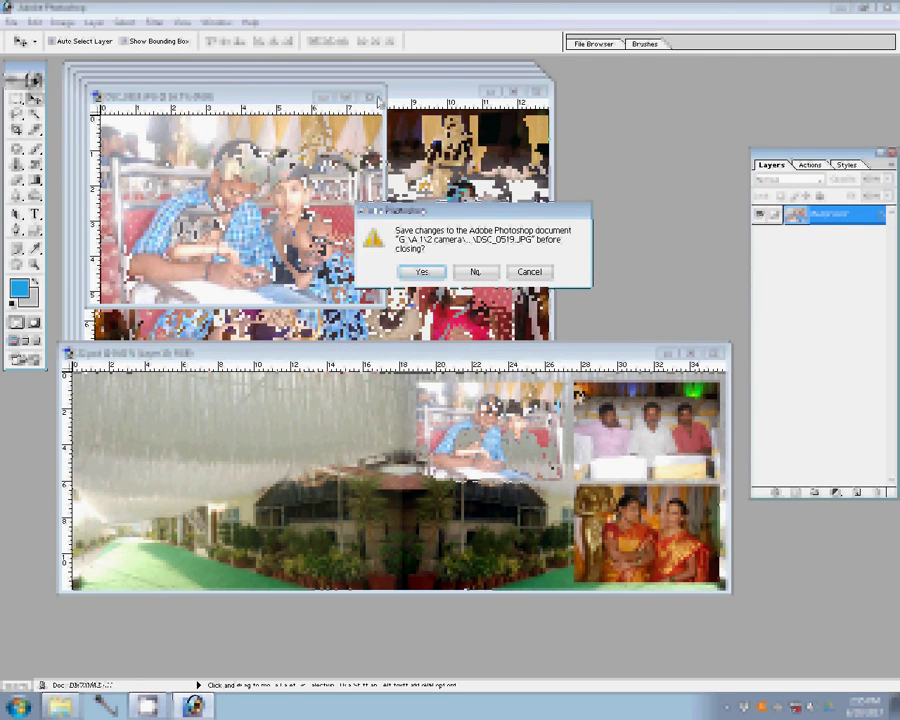
left_click(475, 272)
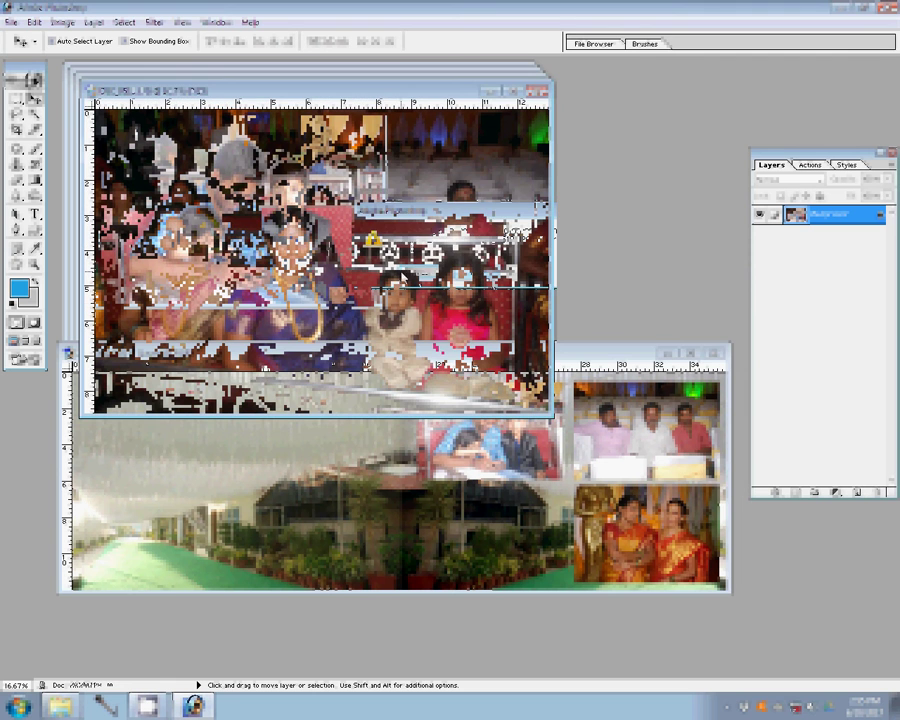
Resize the family photo to 2400 pixels wide, place it below the boy photo, close it unsaved
key("ctrl+alt+i")
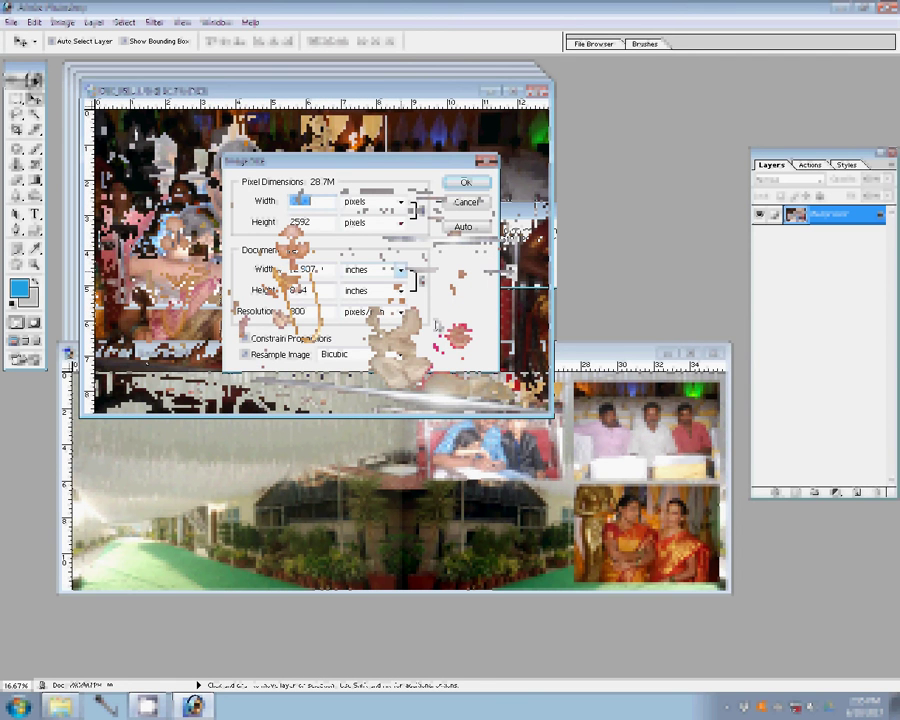
type("2400")
key("Return")
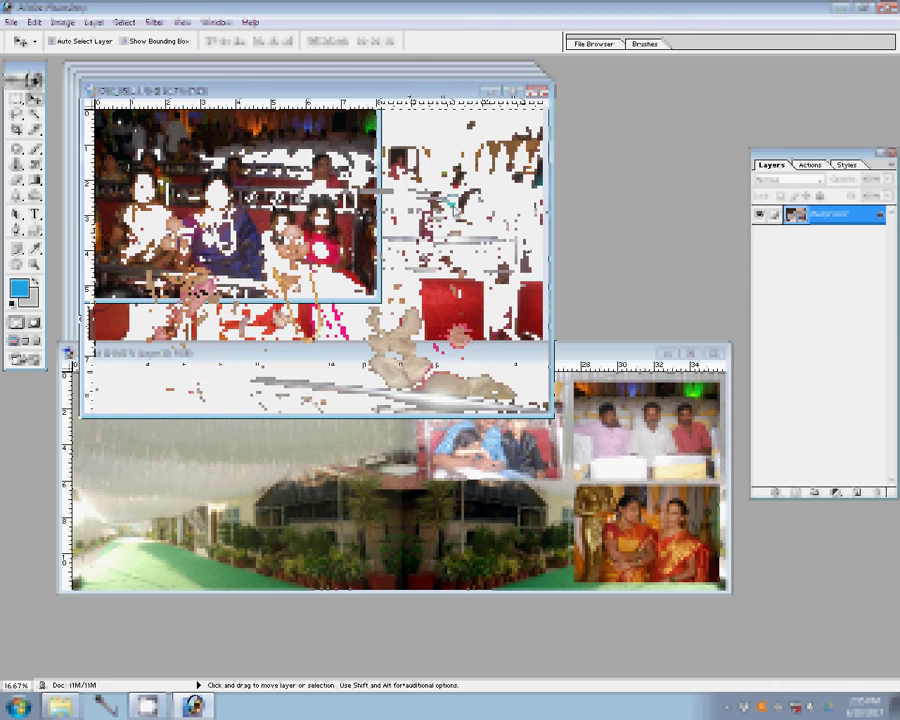
left_click_drag(452, 205, 476, 506)
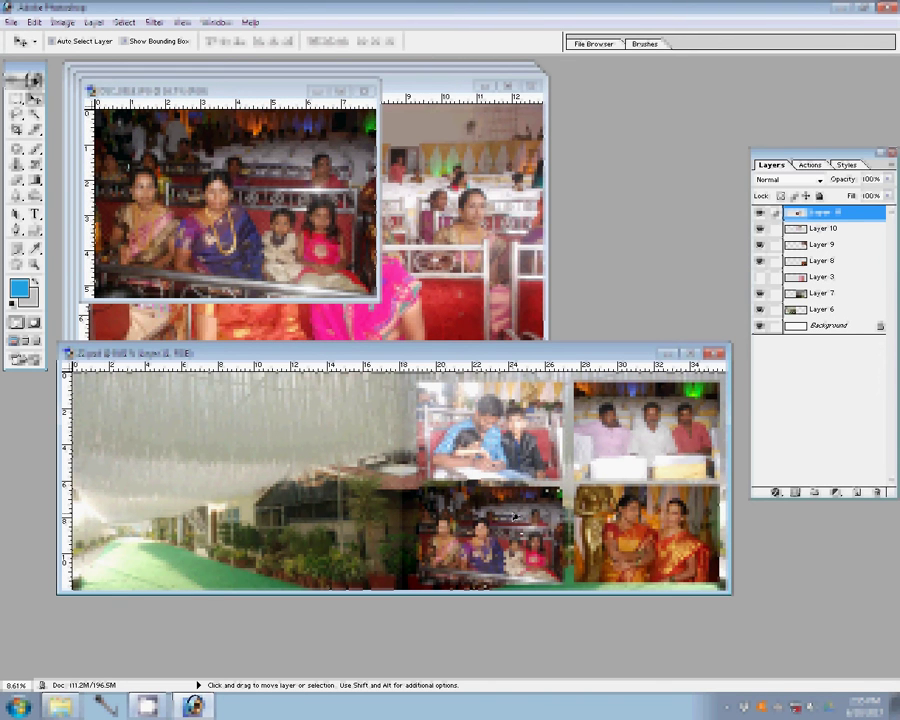
left_click(364, 91)
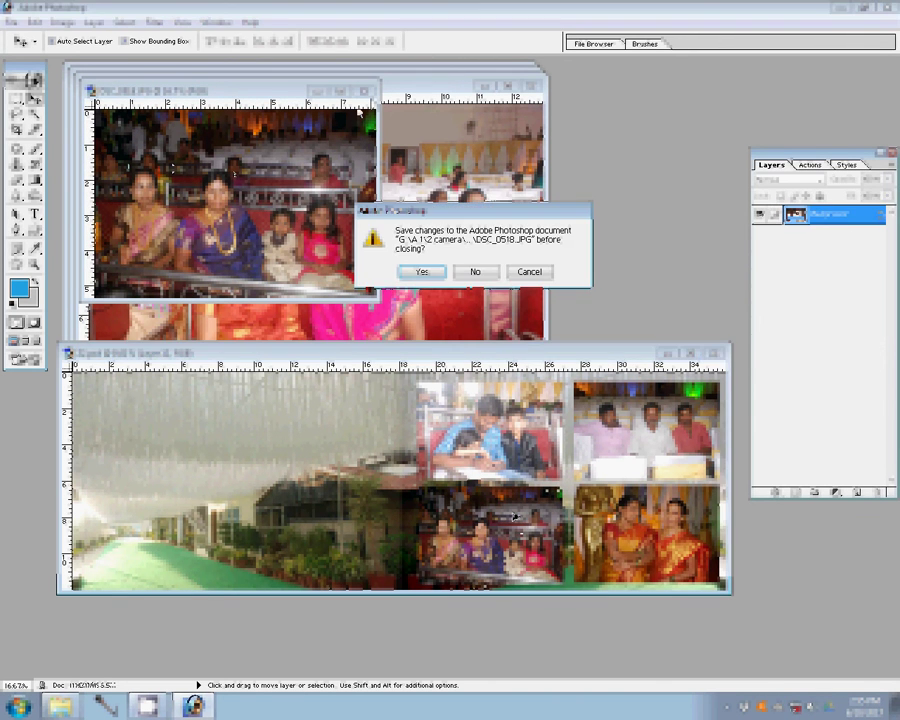
left_click(469, 277)
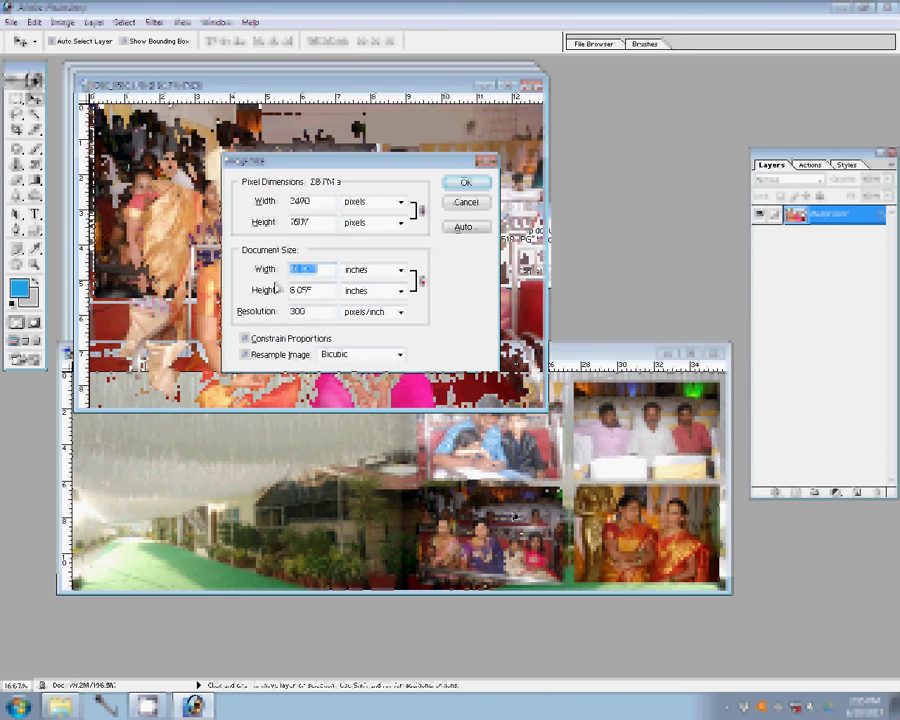
Resize the two-women saree photo, place it in the collage, and close it unsaved
left_click(465, 182)
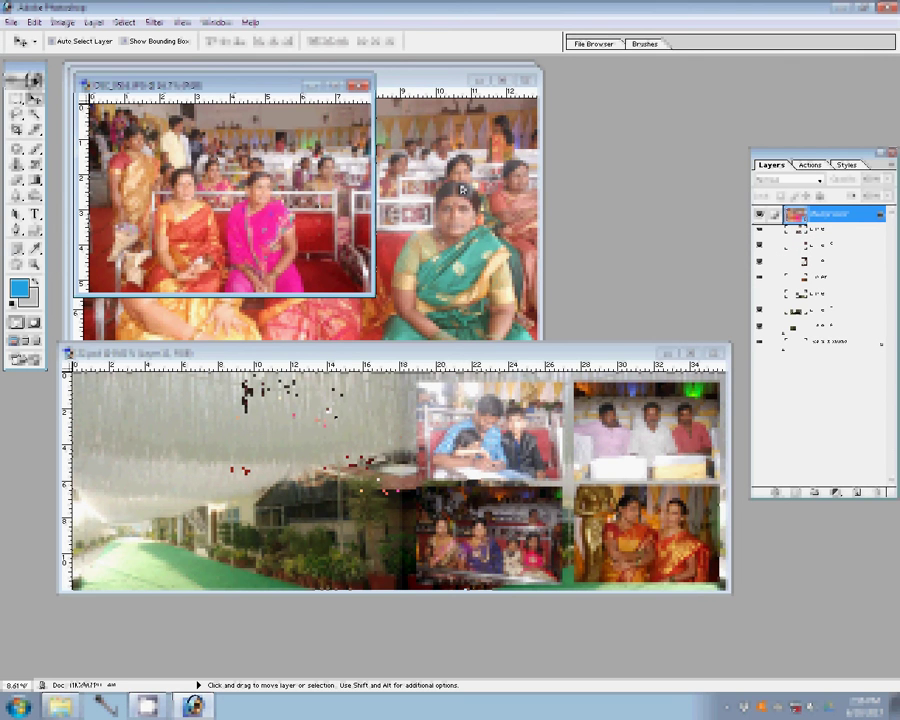
left_click_drag(462, 190, 336, 415)
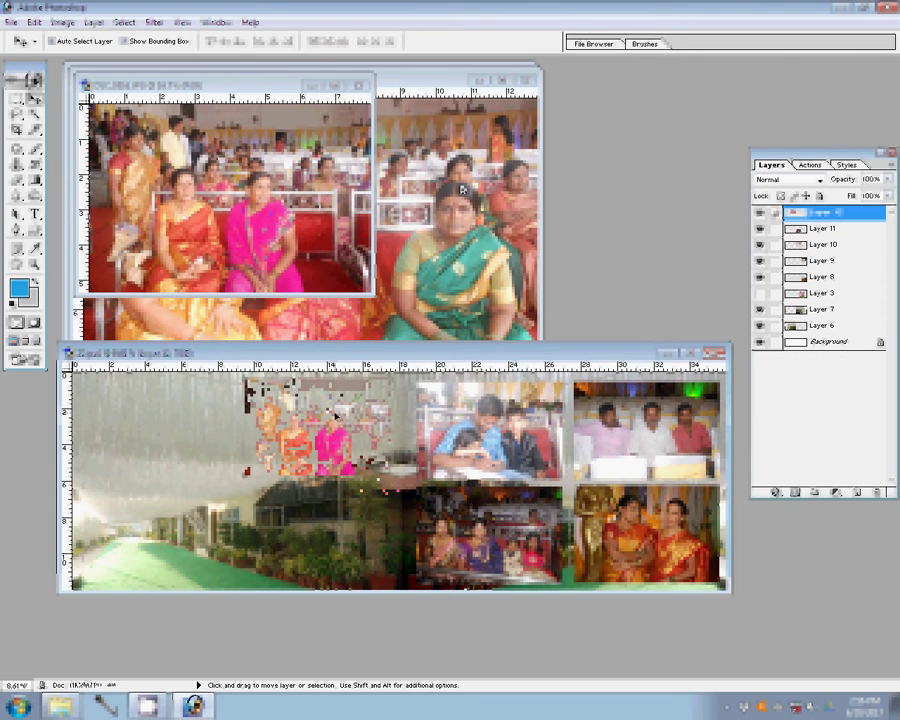
key("ctrl+Tab")
key("ctrl+w")
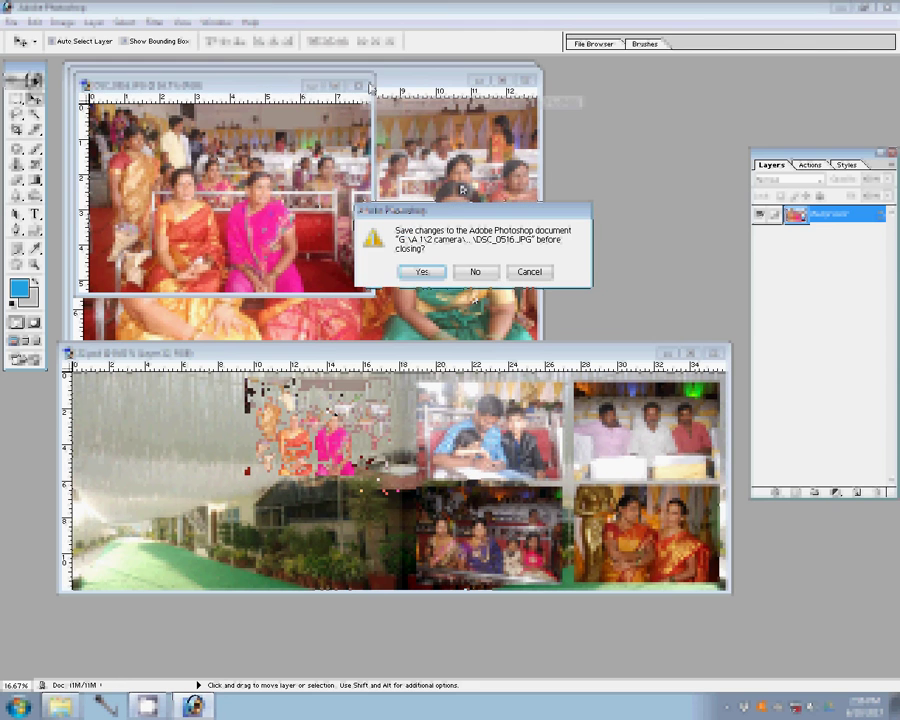
key("n")
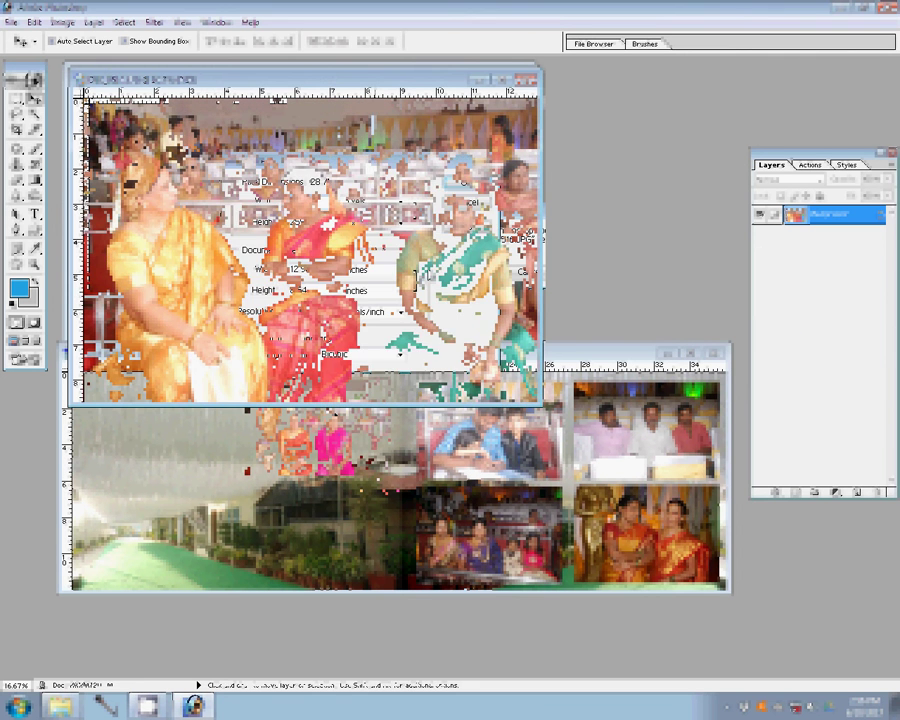
Resize the seated women photo to 8 inches wide and place it in the collage's lower-left slot
key("ctrl+alt+i")
double_click(318, 271)
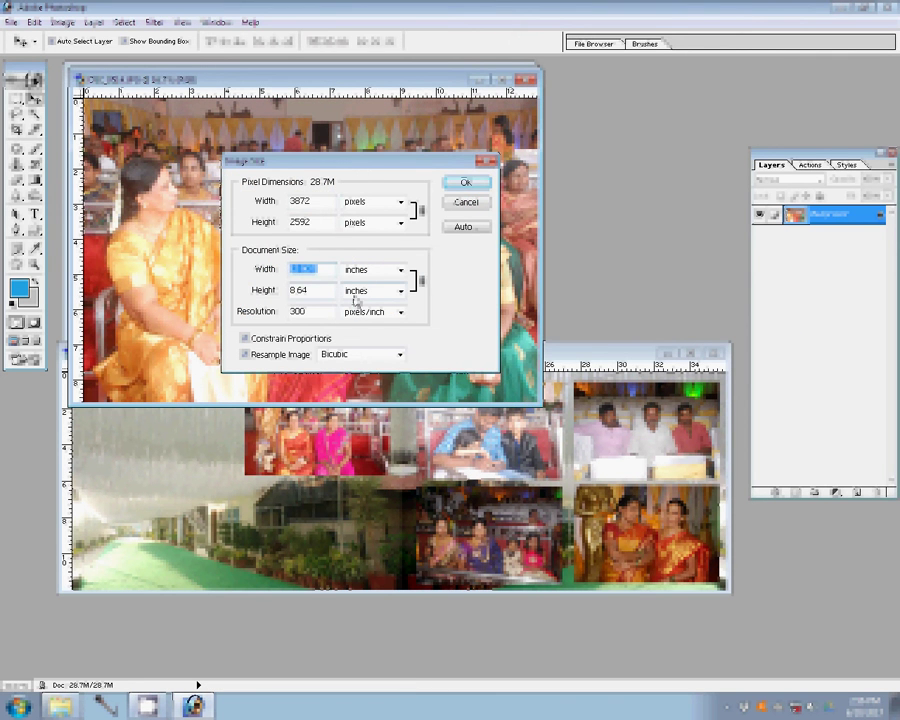
type("8")
left_click(465, 183)
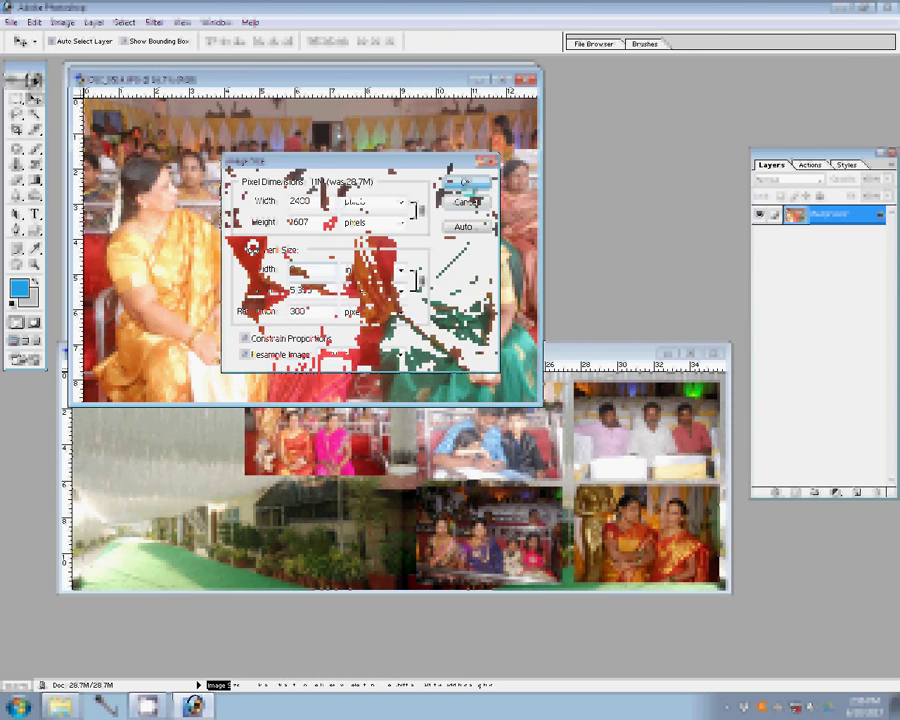
left_click(330, 485)
left_click_drag(330, 485, 345, 521)
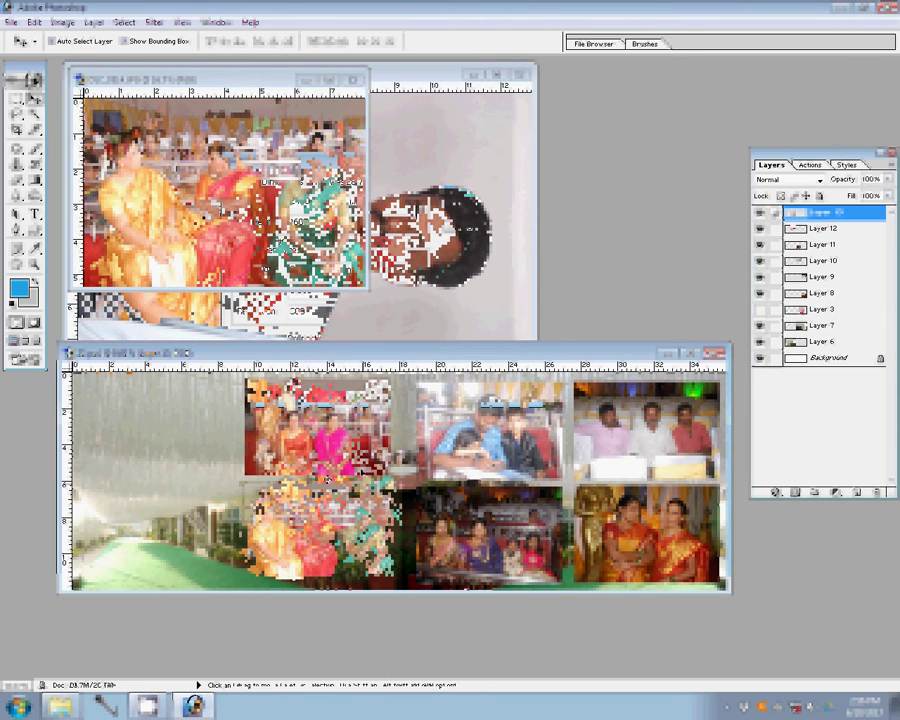
left_click(356, 80)
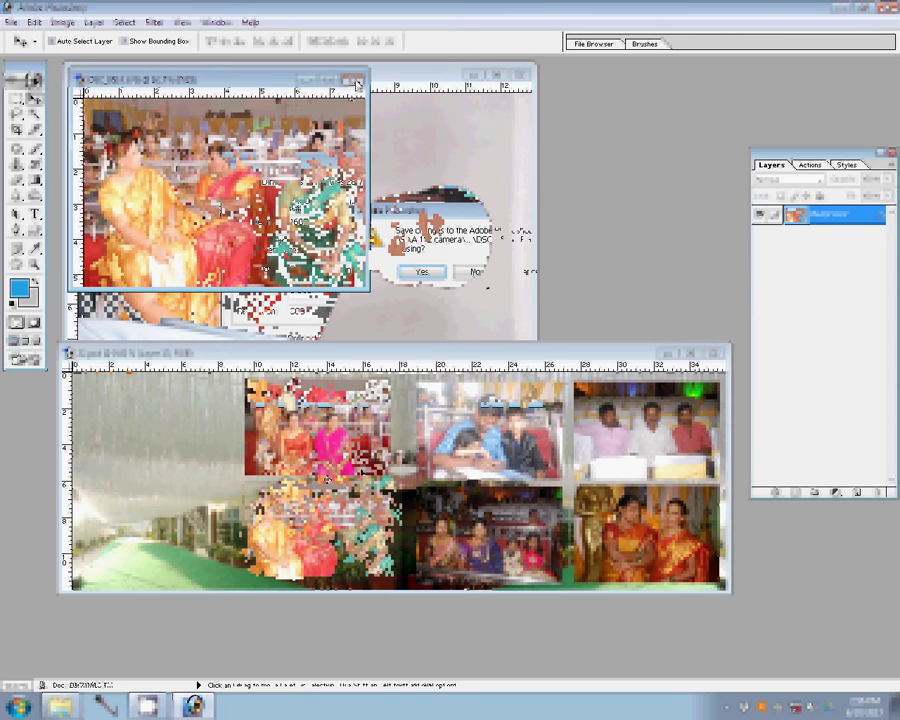
Close the group photo and rotate the man's portrait canvas upright
left_click(475, 271)
left_click(62, 21)
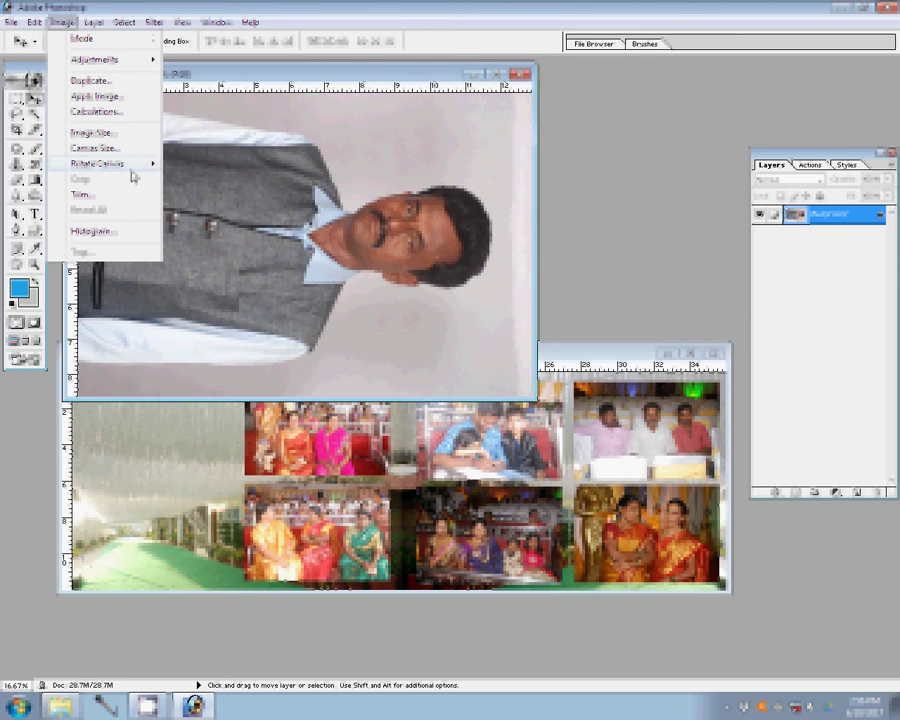
left_click(200, 194)
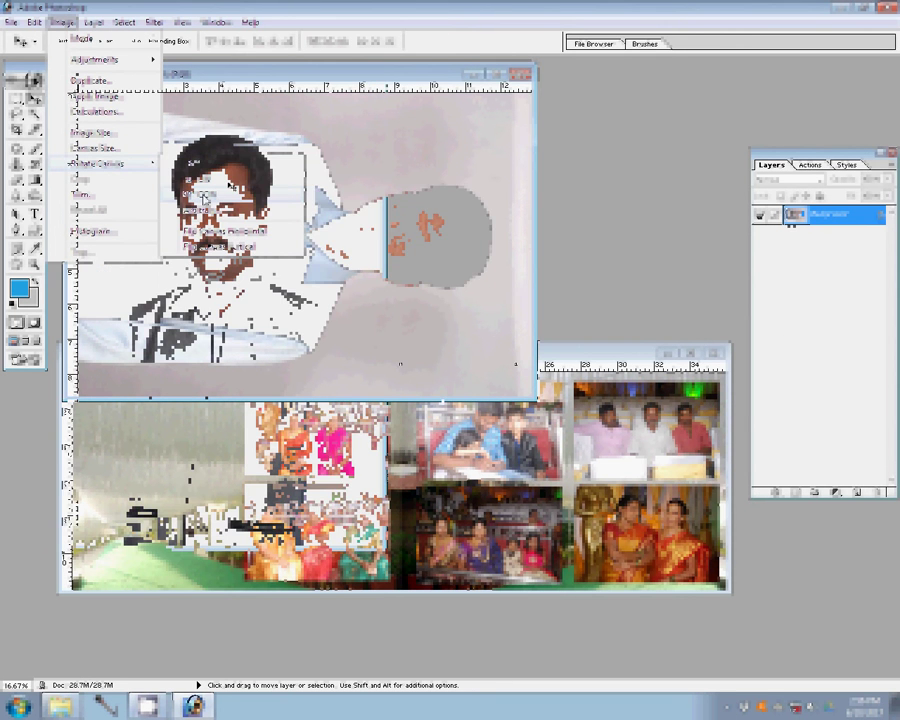
left_click(62, 21)
mouse_move(97, 163)
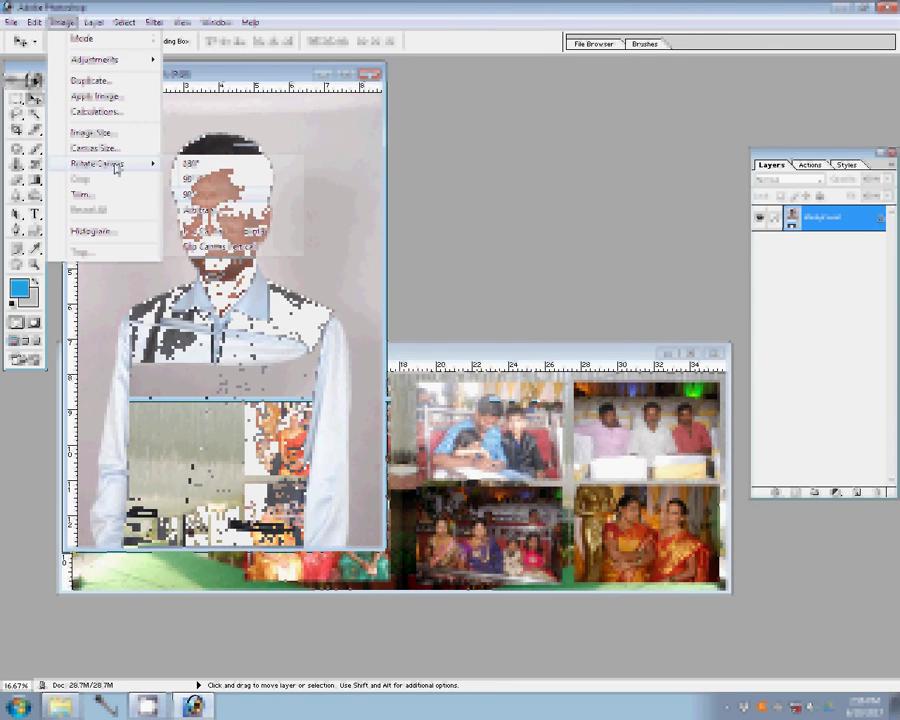
left_click(208, 231)
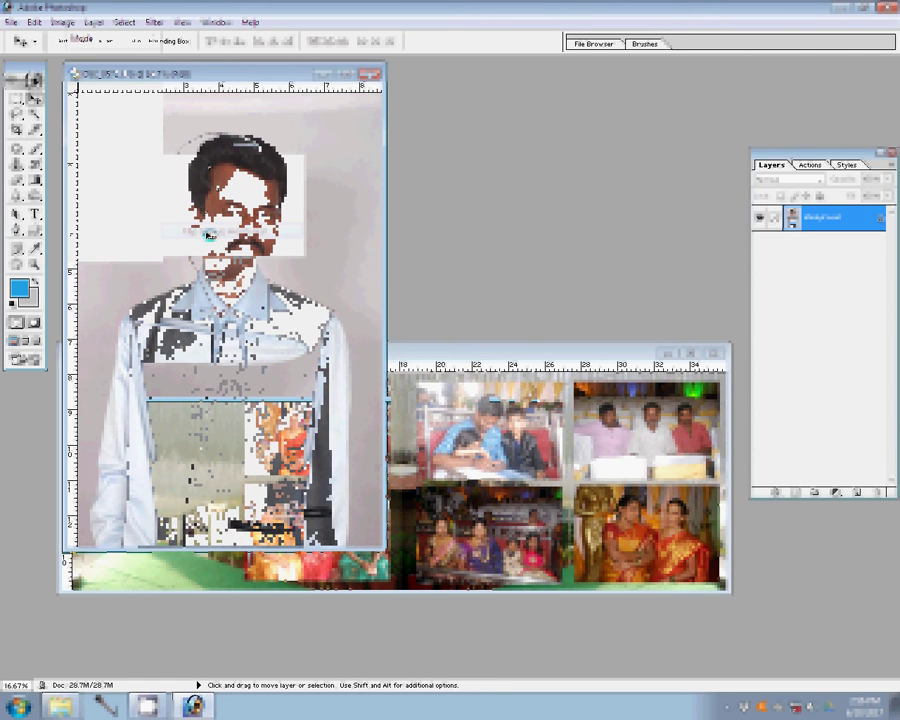
left_click_drag(208, 234, 313, 270)
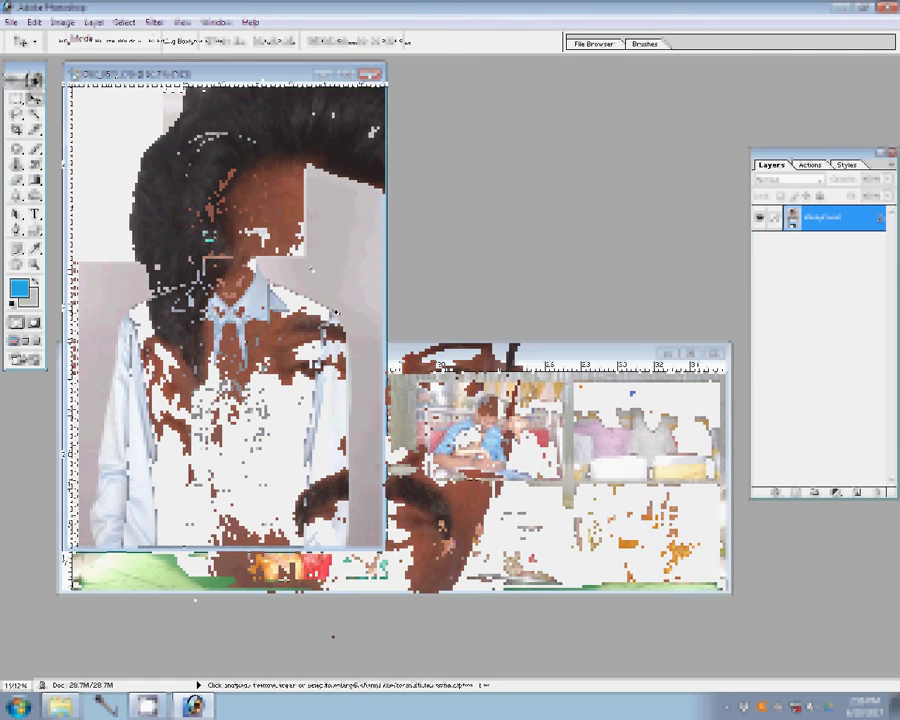
Zoom in on the man's face, then fit the whole portrait on screen
key("z")
left_click(312, 186)
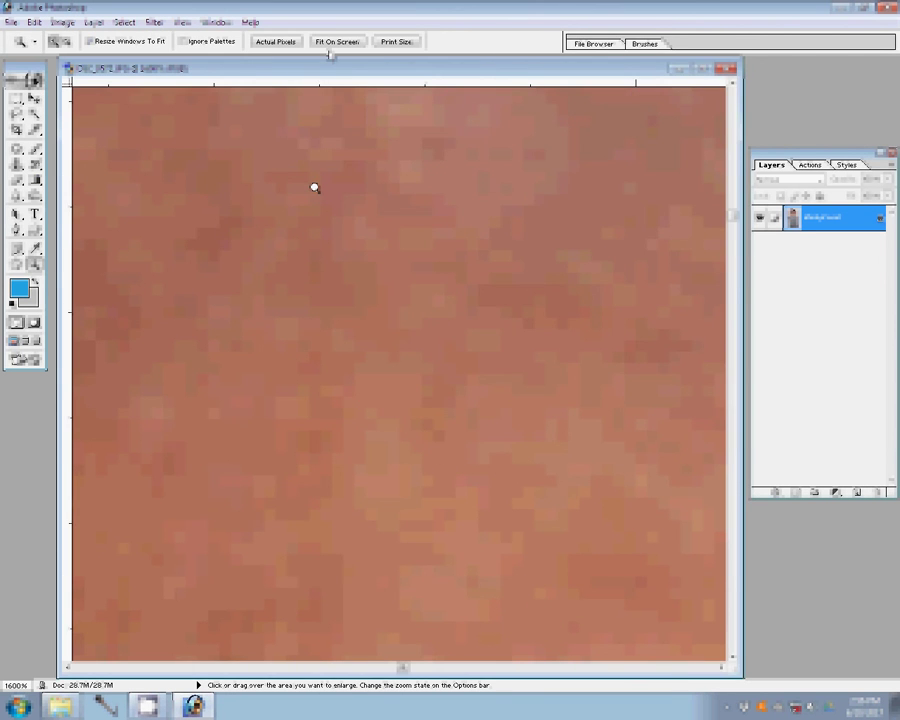
left_click(336, 42)
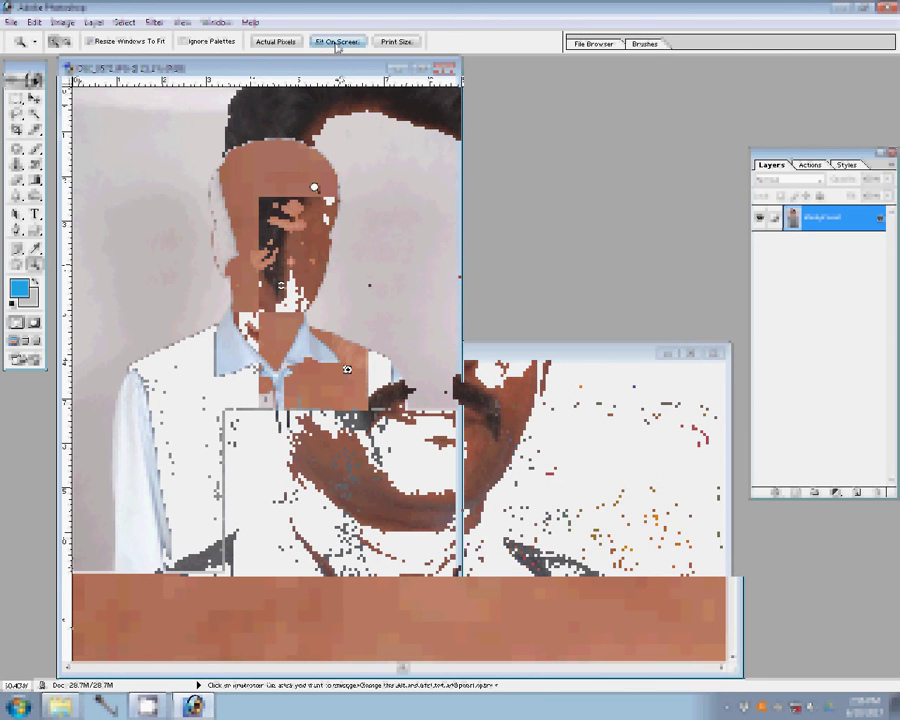
key("s")
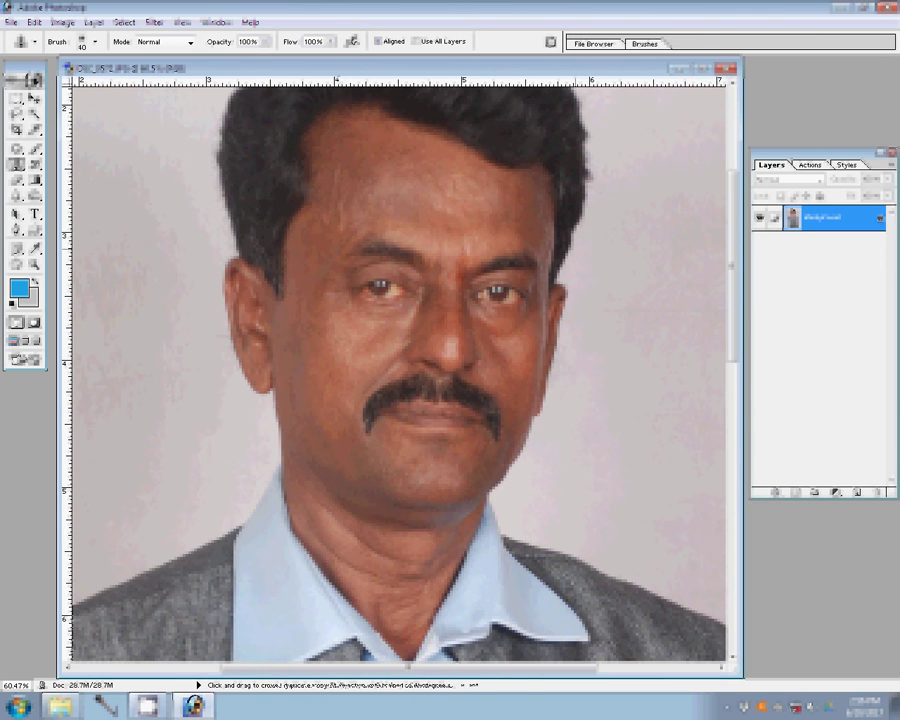
Run the Correction action, then resize the portrait to 6 inches wide (1800 × 2689 px)
left_click(810, 165)
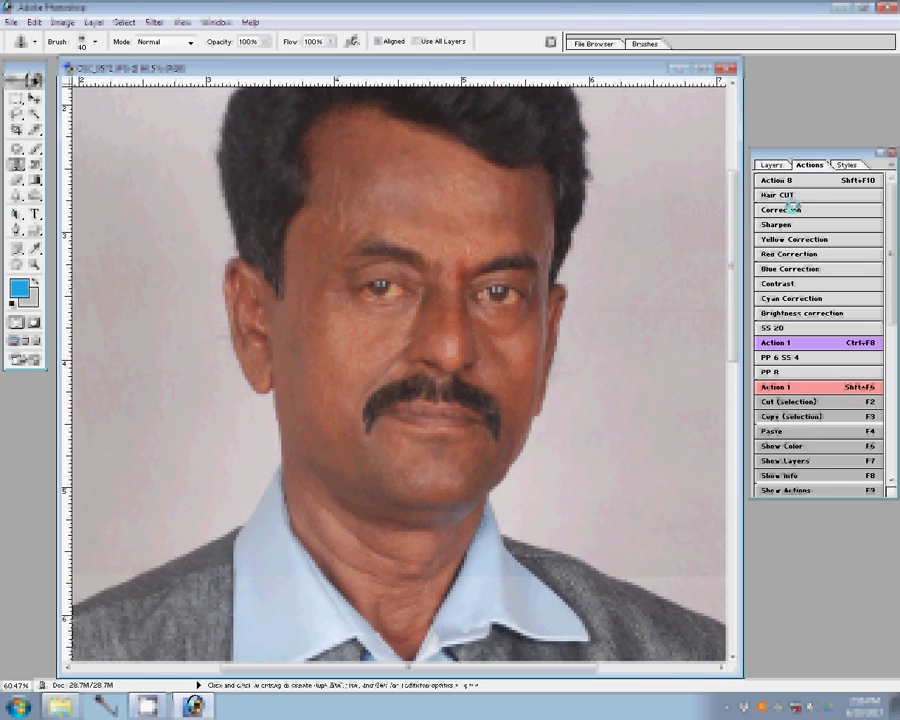
left_click(793, 208)
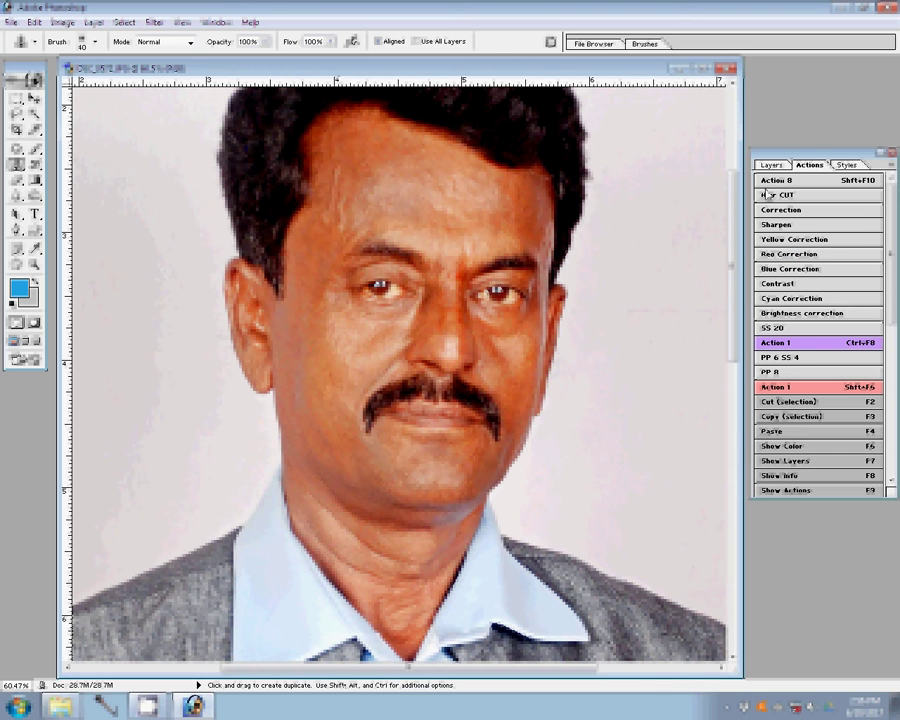
left_click(842, 355)
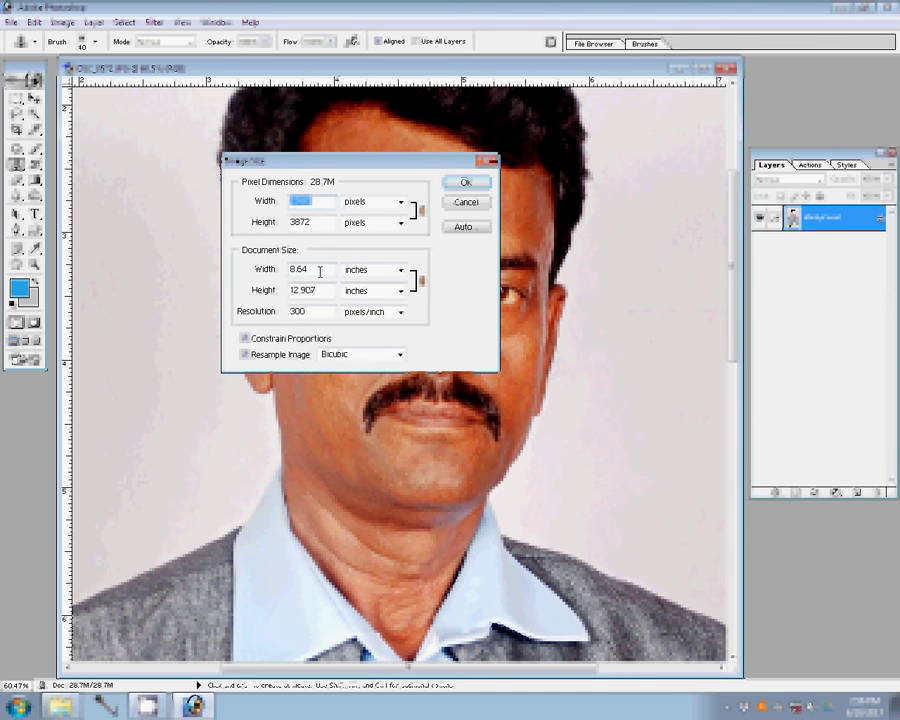
double_click(319, 271)
type("6")
left_click(468, 183)
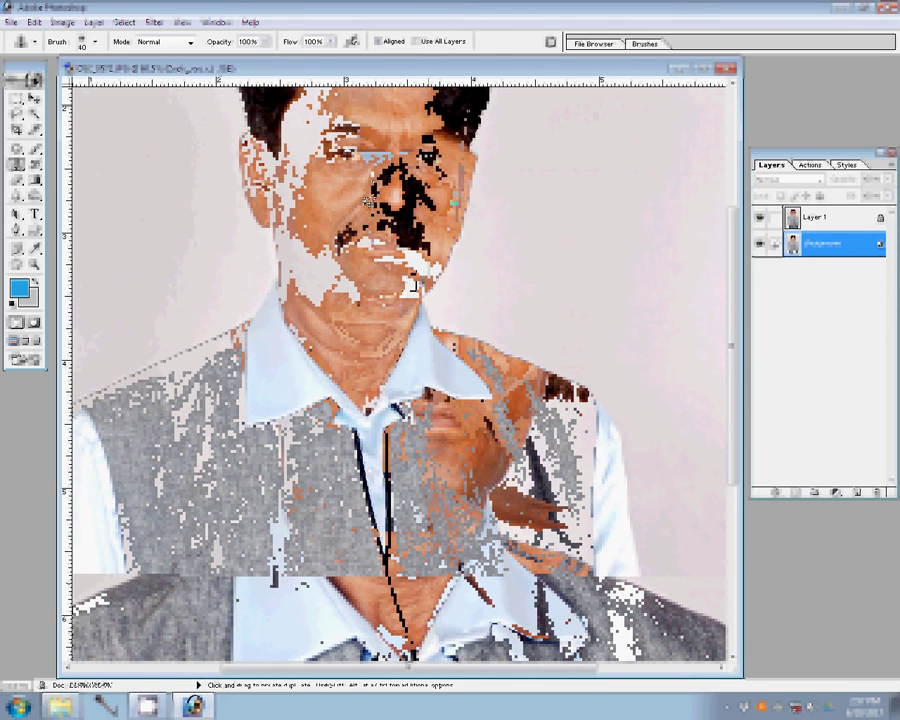
Apply the Kilagic Pro filter to the portrait with Graininess set to 88
left_click(153, 22)
mouse_move(230, 365)
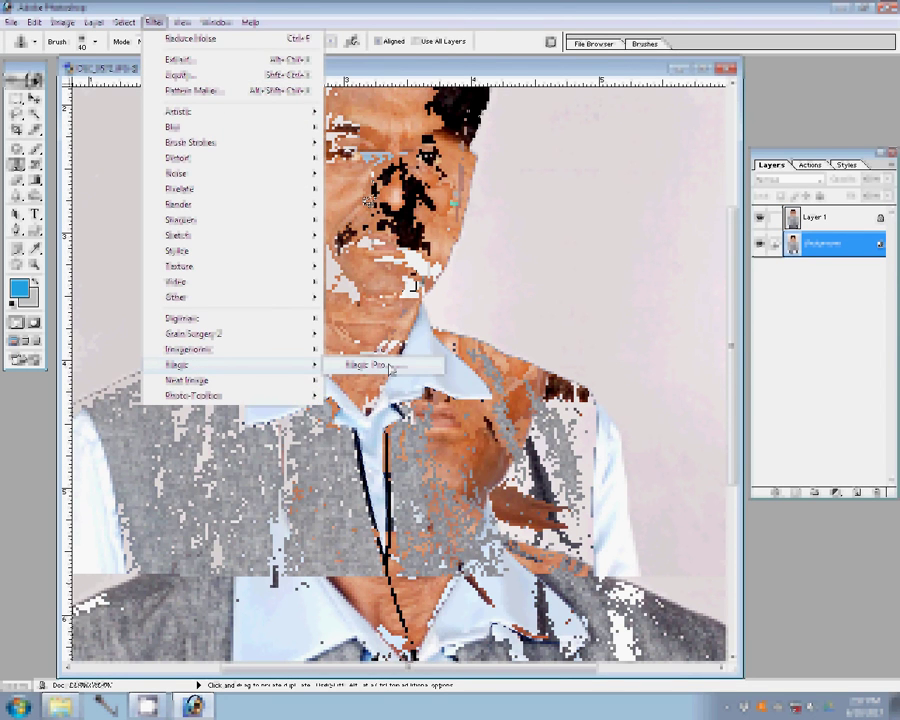
left_click(390, 366)
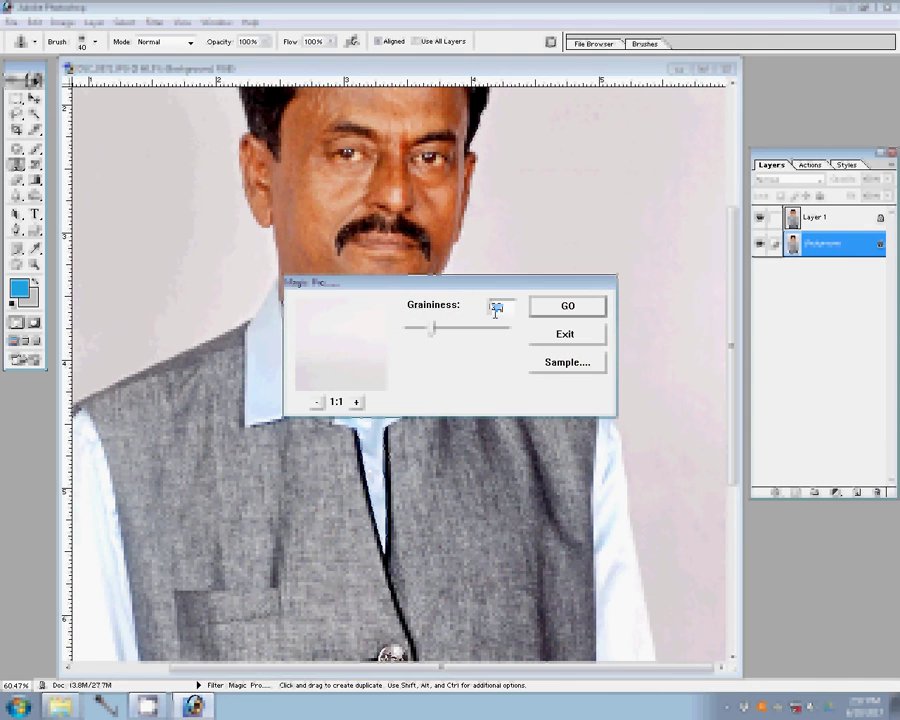
type("88")
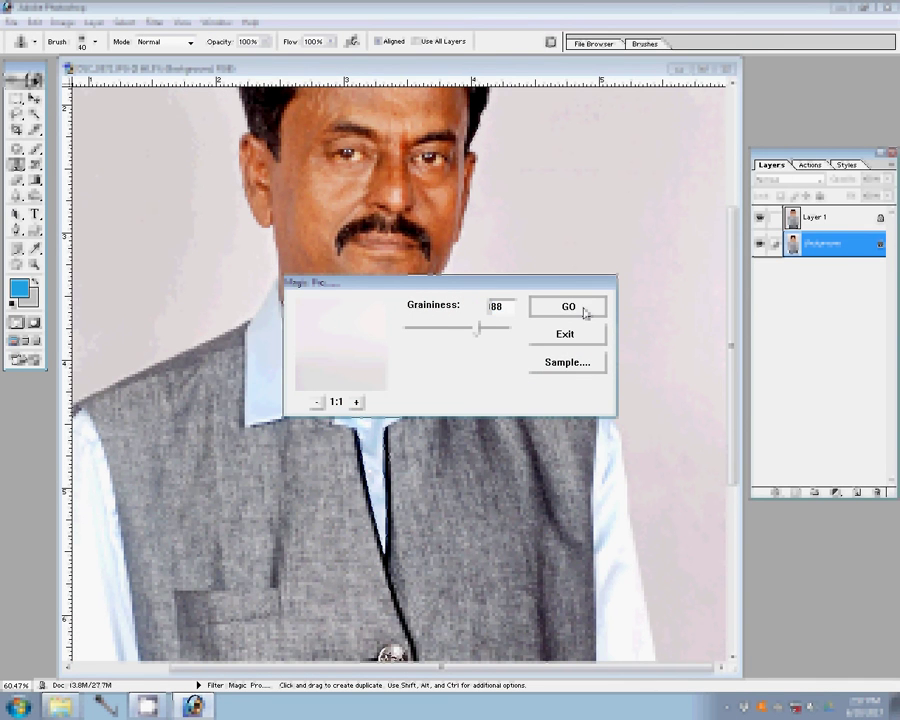
left_click(566, 306)
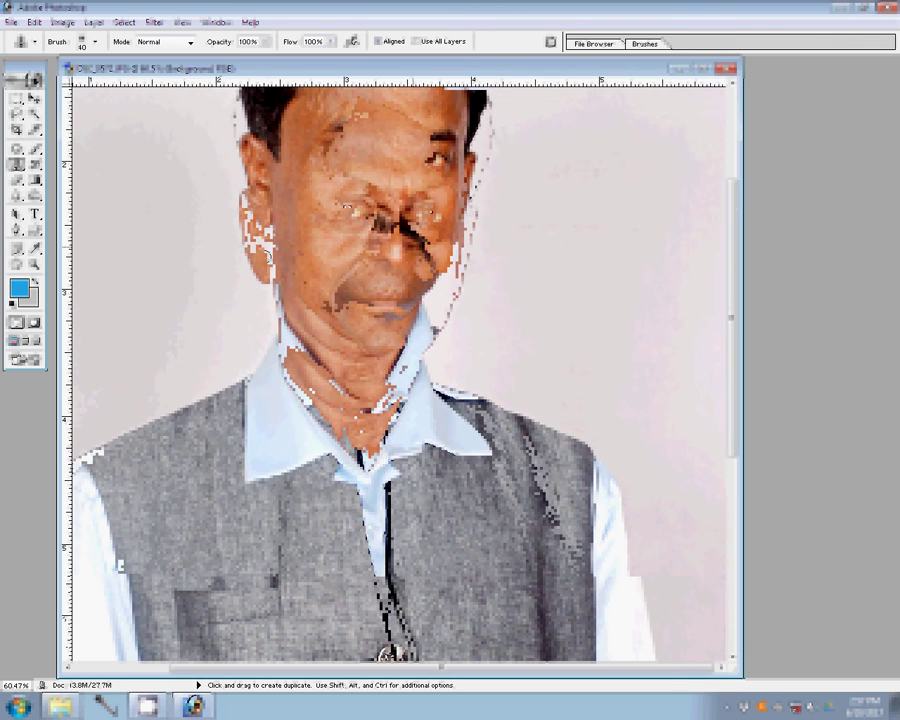
Choose a filter from the Noise group and select the Background layer
left_click(153, 22)
mouse_move(178, 173)
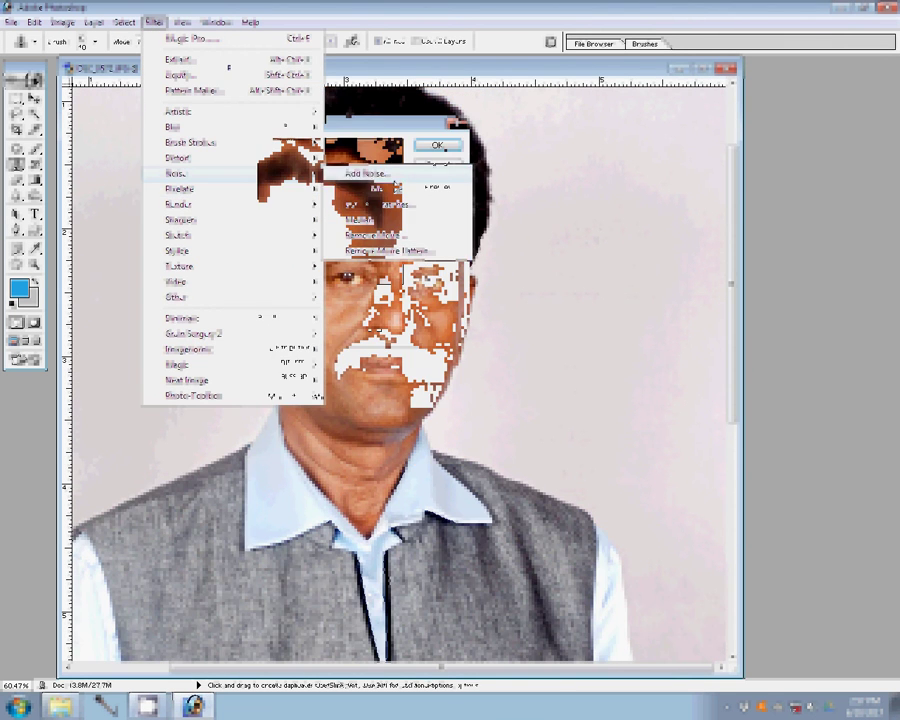
left_click(425, 178)
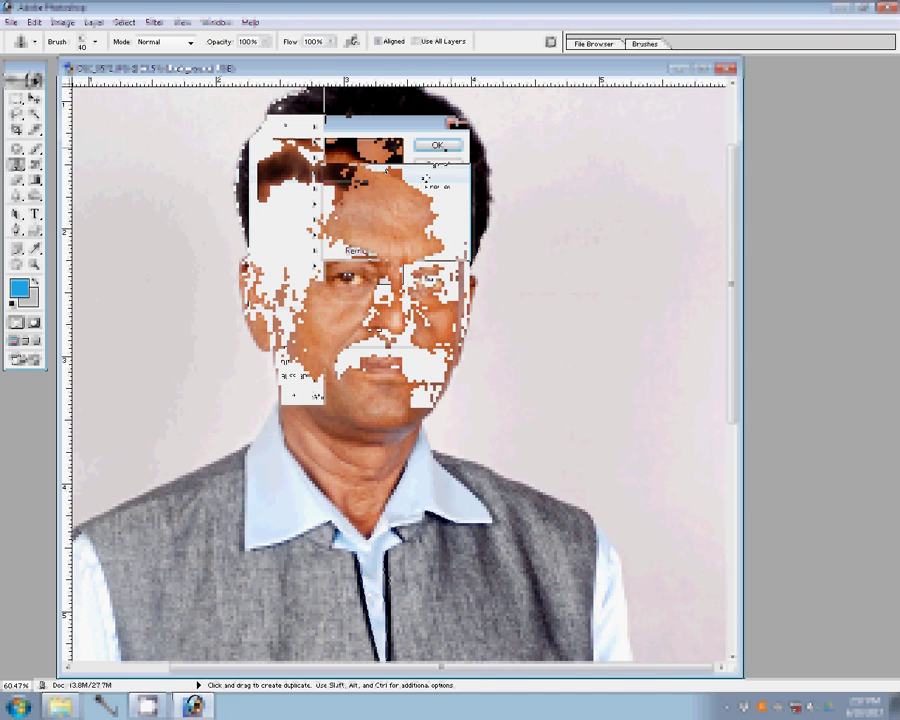
right_click(335, 270)
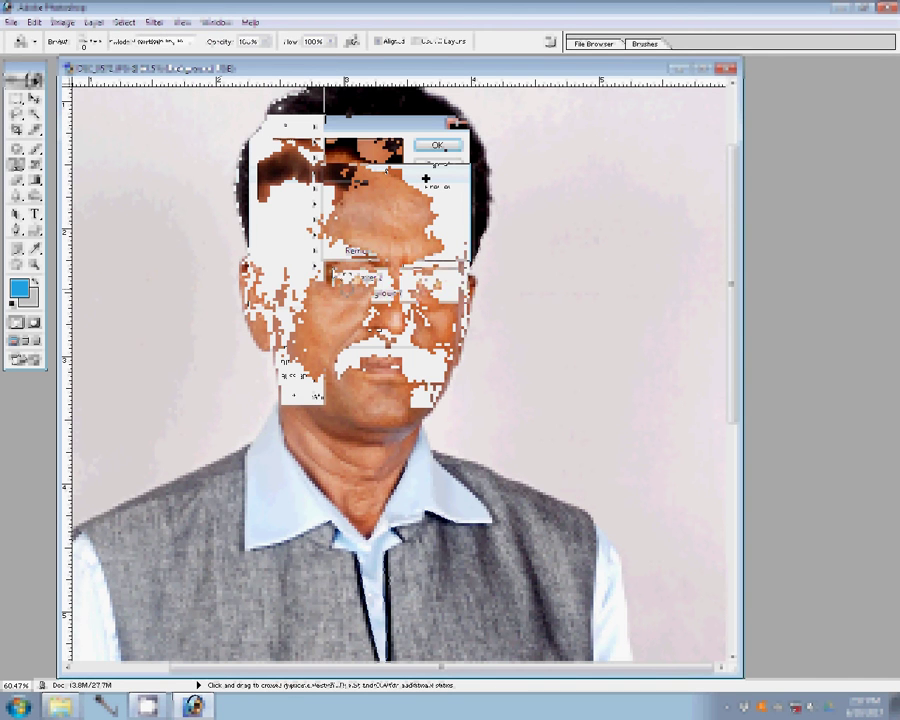
left_click(373, 294)
Switch to the Eraser and enlarge its brush to 100 px
key("e")
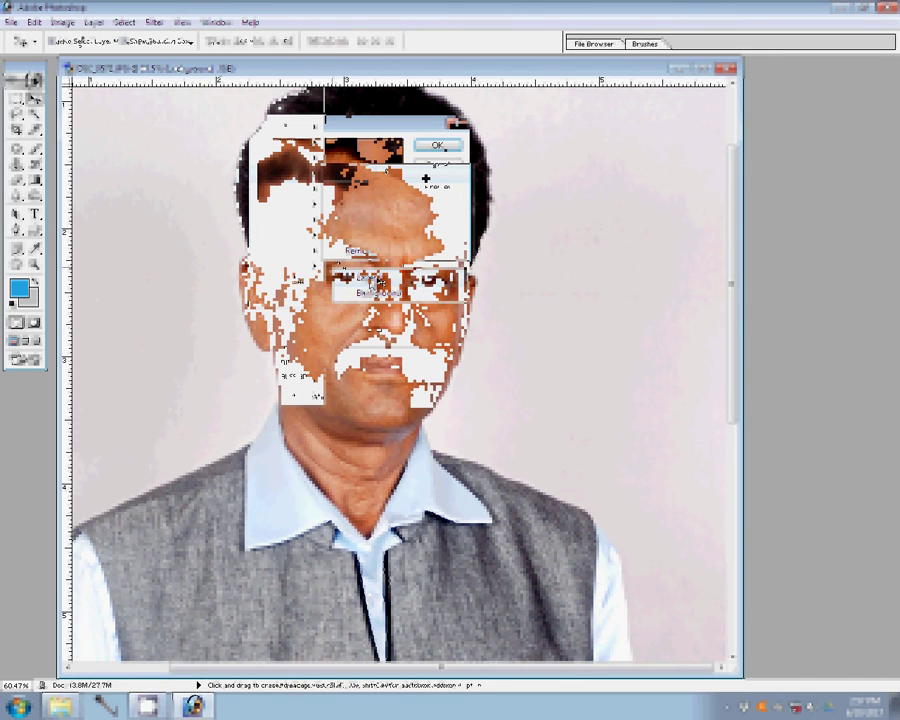
key("bracketright")
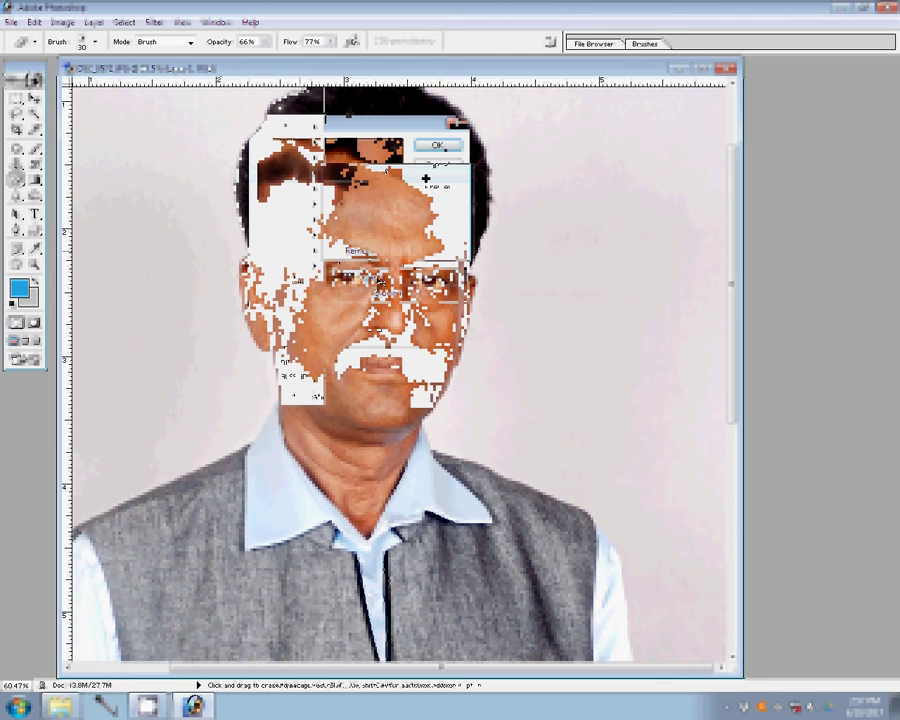
key("bracketright")
key("bracketright")
key("bracketright")
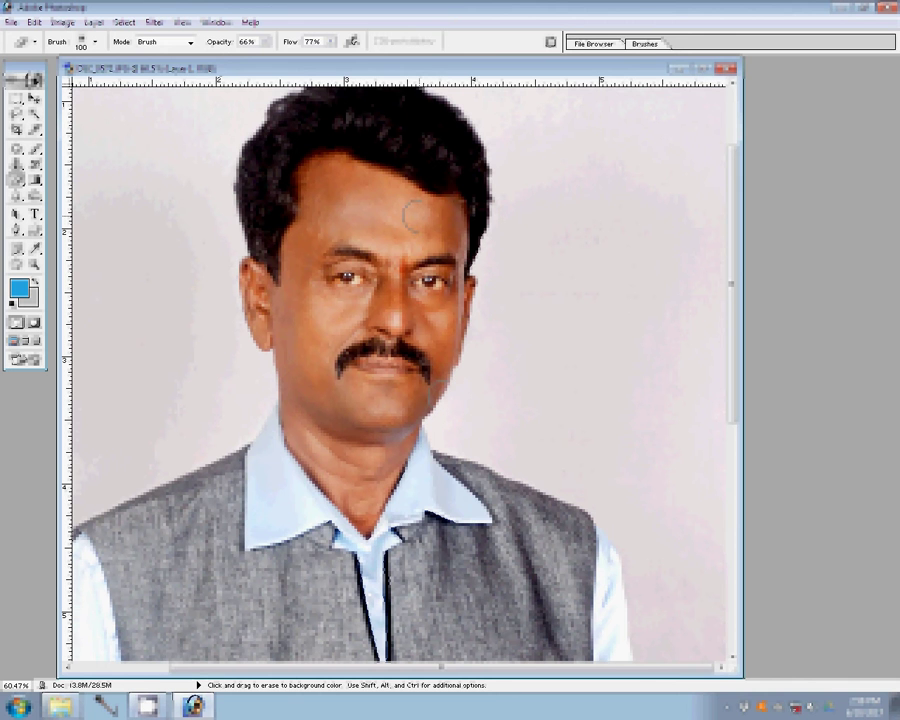
Merge the portrait's layers and drag it into the album spread with the Move tool
key("ctrl+e")
key("v")
left_click_drag(494, 70, 256, 414)
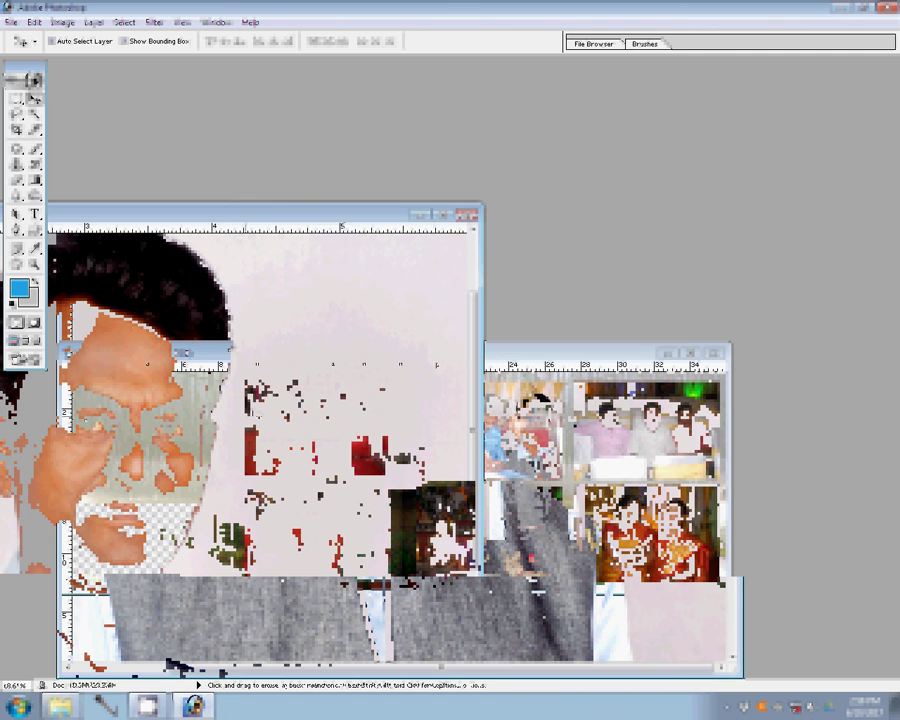
Show the Layers panel and enlarge and reposition the album spread window
left_click(215, 21)
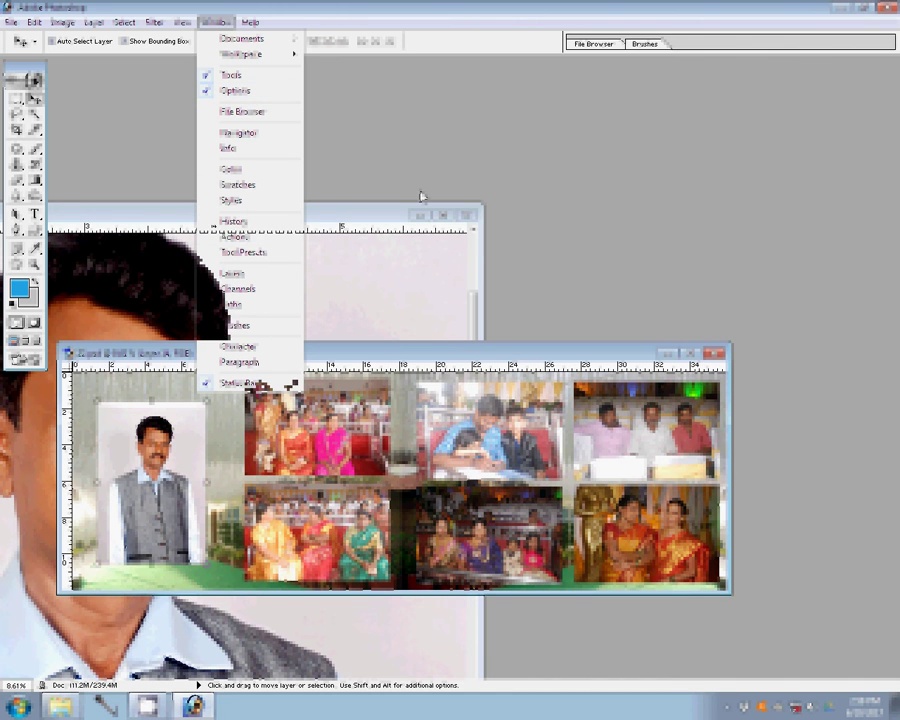
left_click(232, 273)
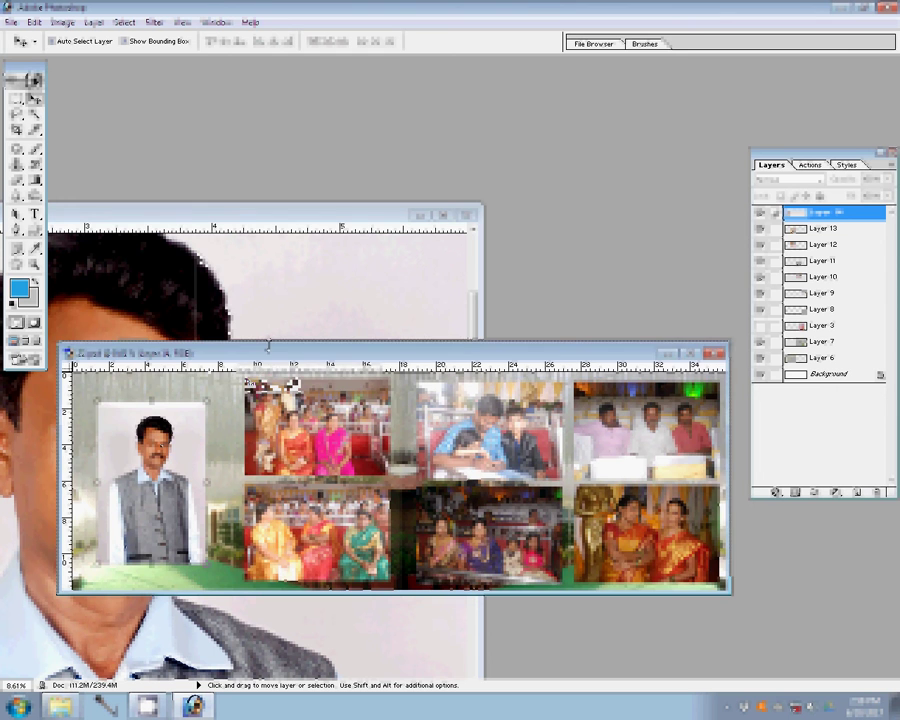
left_click_drag(427, 343, 350, 290)
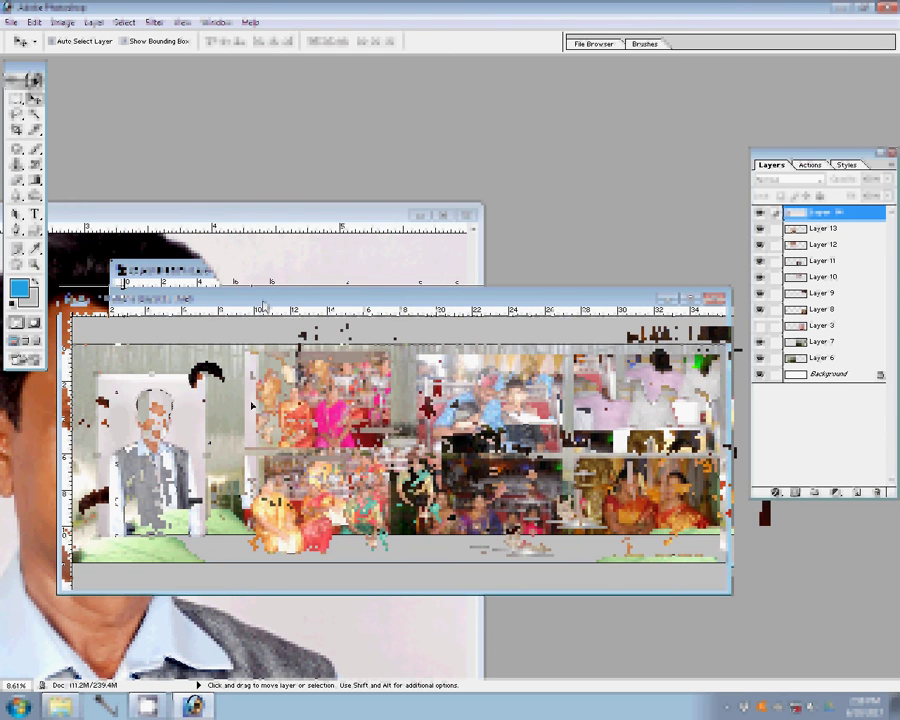
left_click_drag(264, 300, 316, 272)
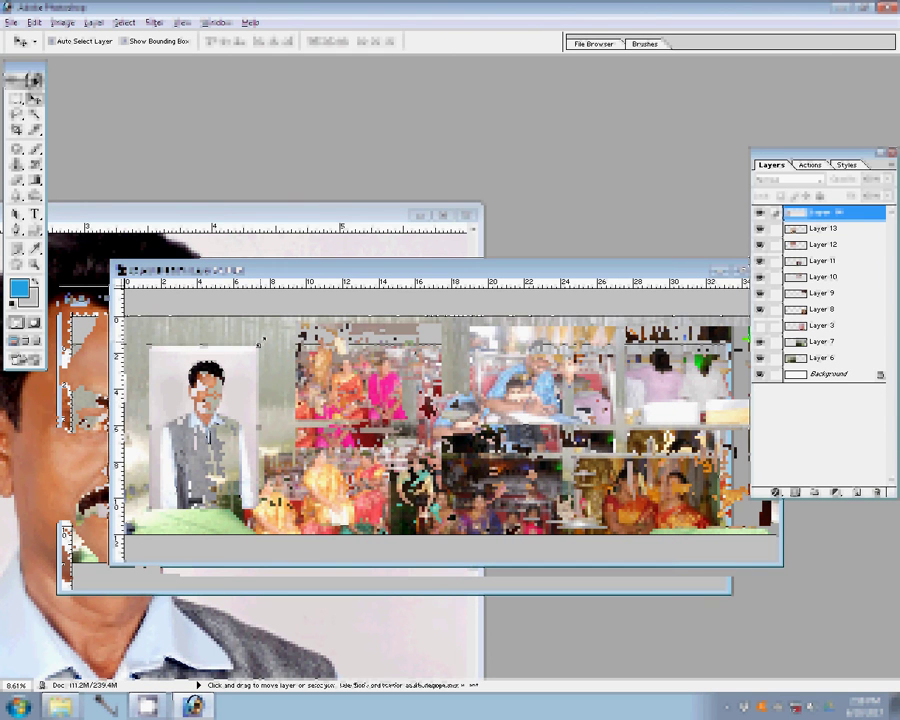
Free Transform the portrait to about 157%, nudge it right, and commit
key("ctrl+t")
left_click_drag(258, 347, 302, 305)
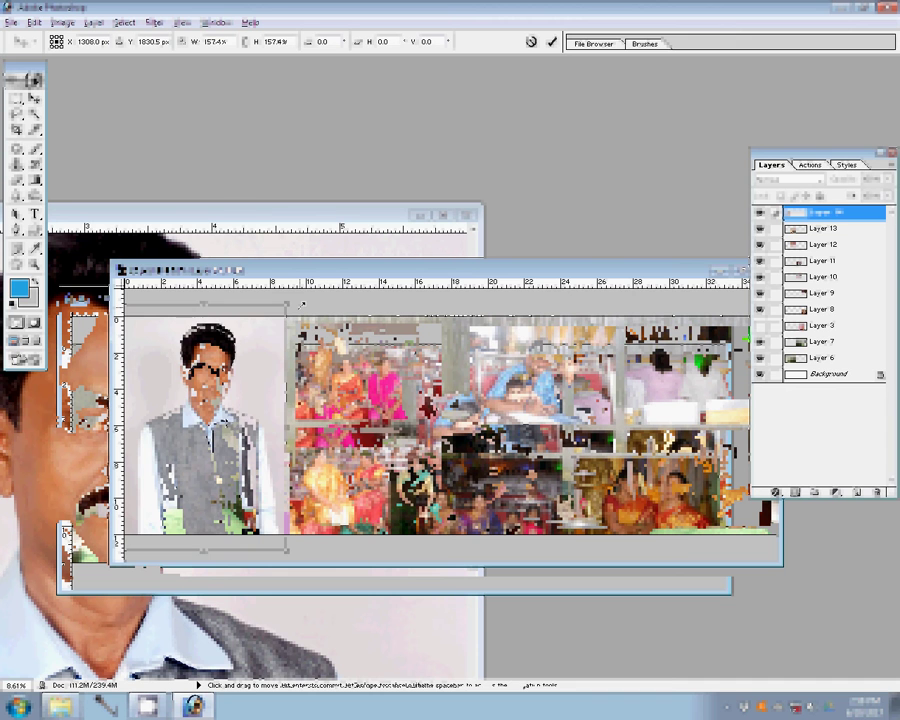
left_click_drag(226, 418, 232, 420)
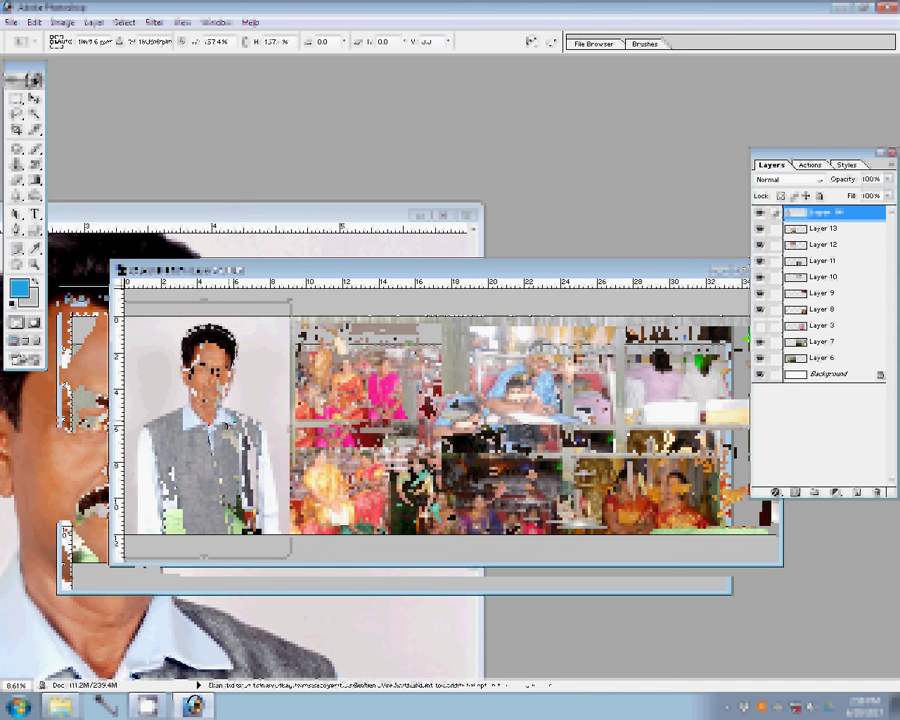
key("Return")
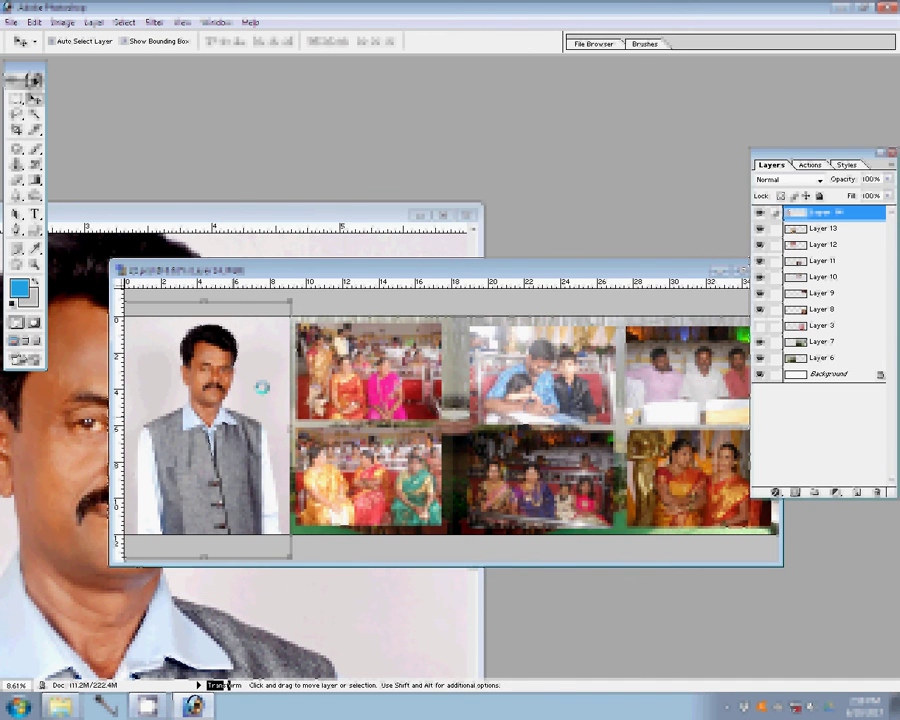
Erase the collage's left edge with a 600 px soft brush at higher opacity, then open Save As
key("b")
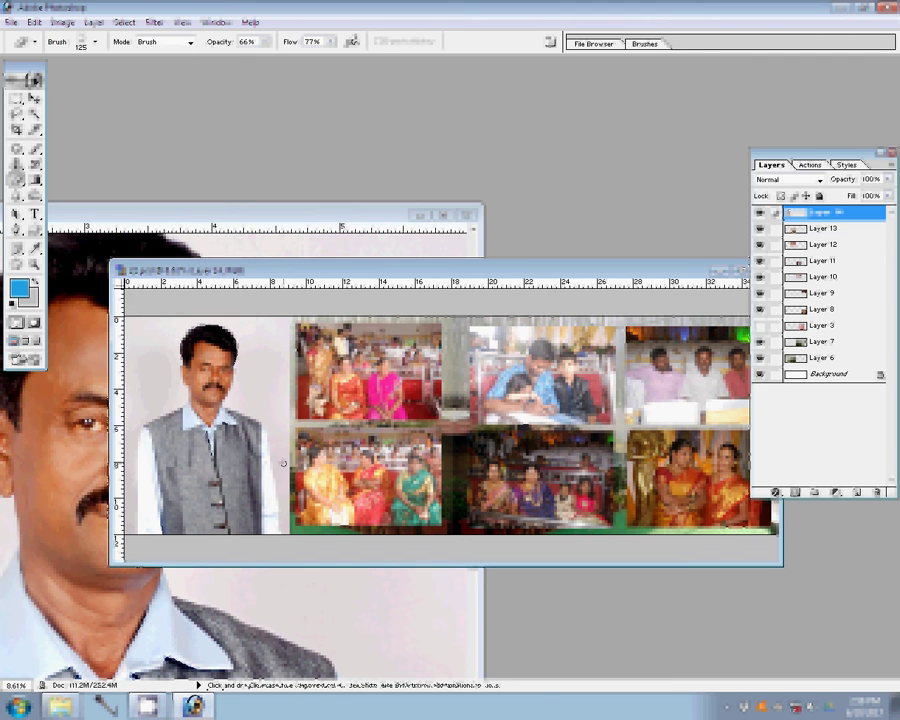
key("bracketright")
key("bracketright")
key("bracketright")
left_click_drag(292, 533, 285, 375)
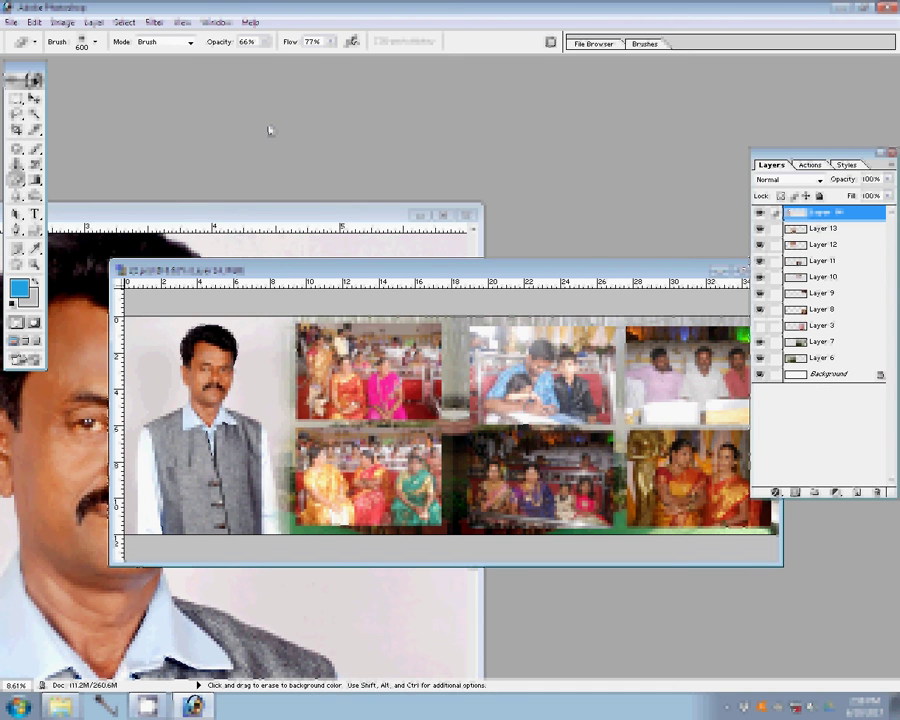
mouse_move(266, 42)
left_mouse_down()
mouse_move(273, 58)
mouse_move(304, 62)
left_mouse_up()
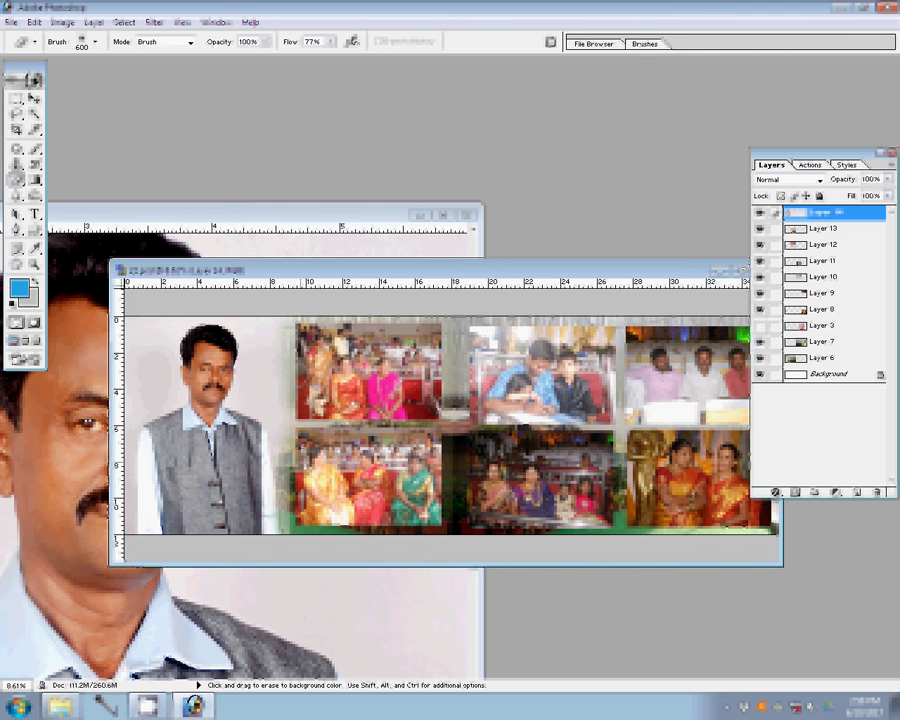
left_click_drag(292, 526, 285, 455)
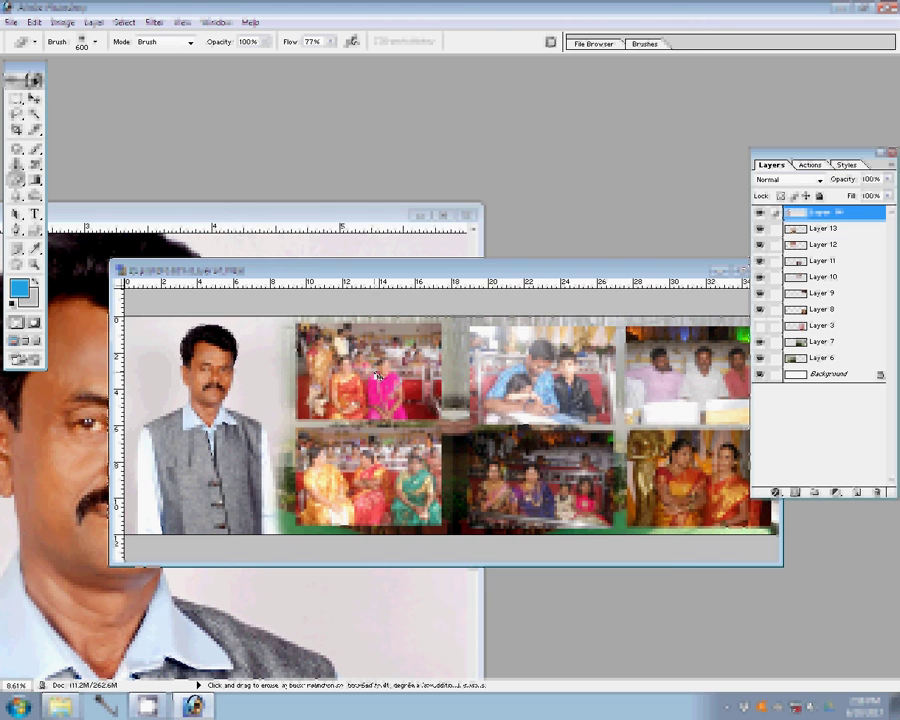
key("ctrl+s")
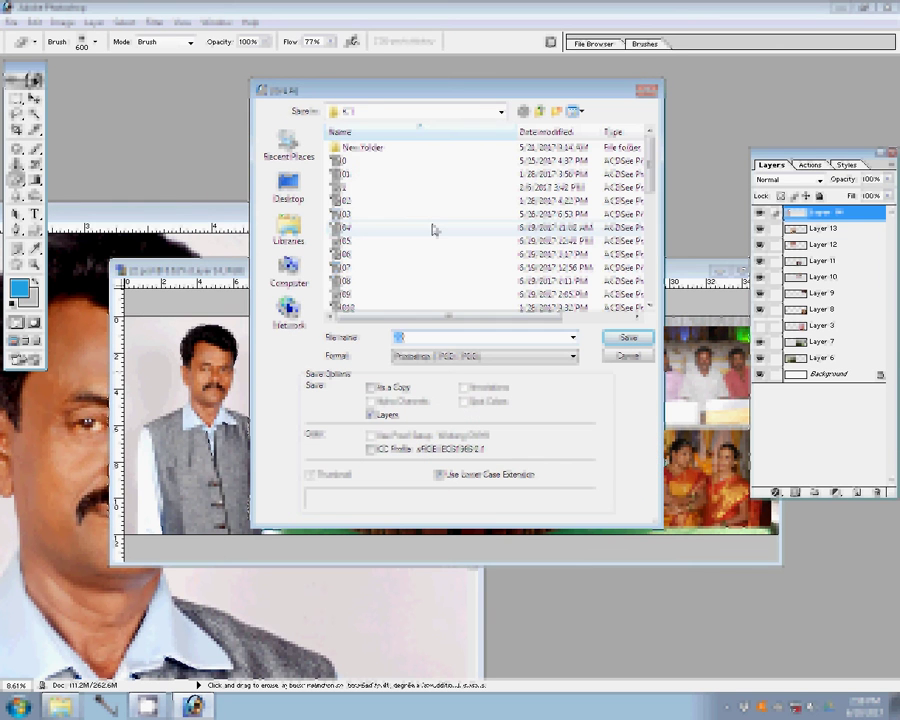
Save the layered album spread as '20' in Photoshop format on Local Disk (G:)
left_click(289, 268)
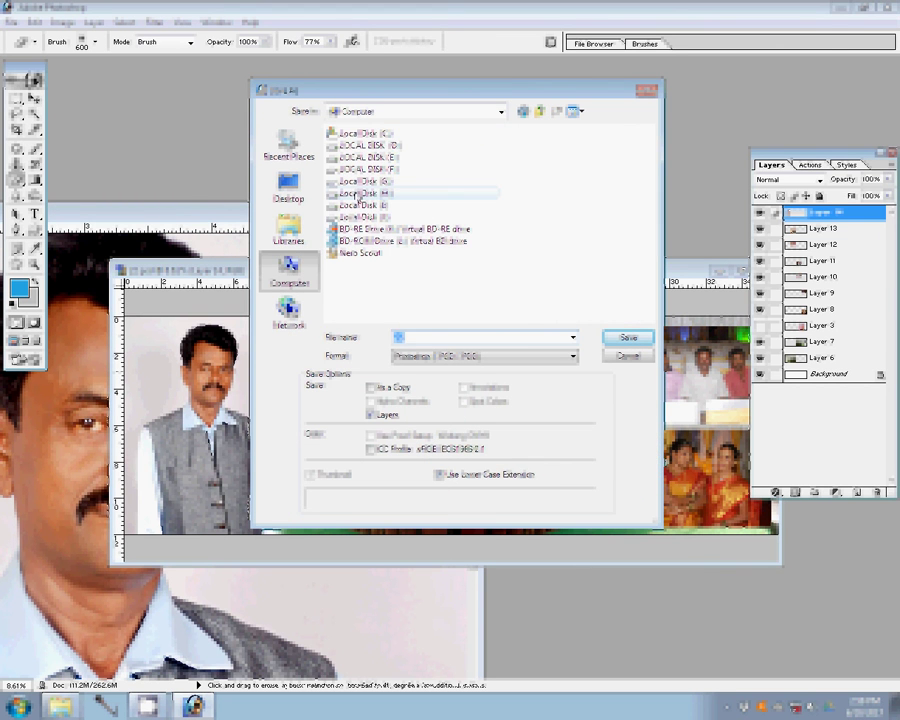
left_click(362, 181)
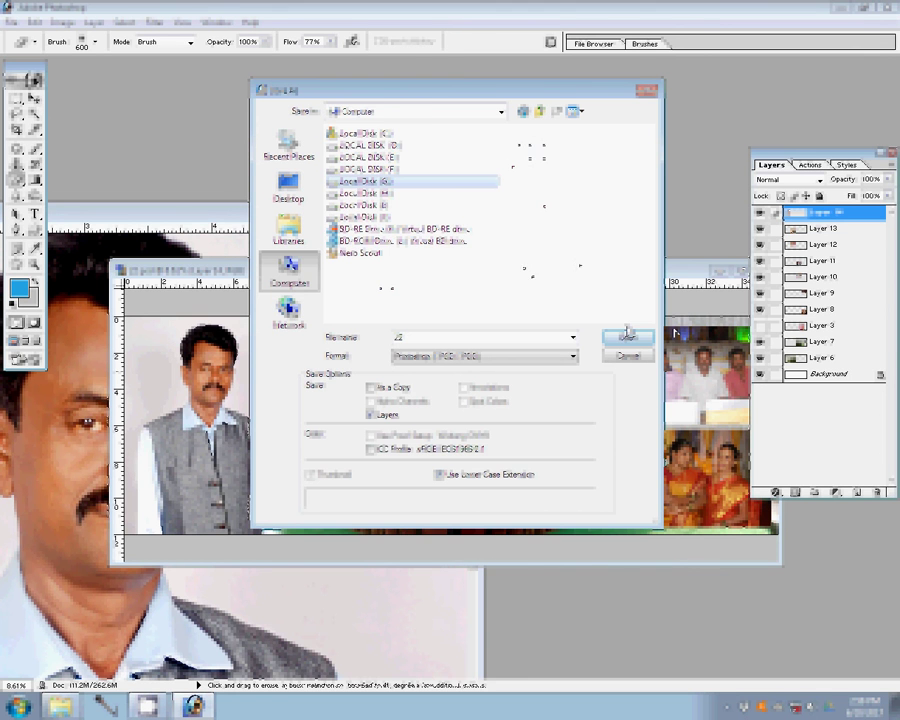
left_click(627, 336)
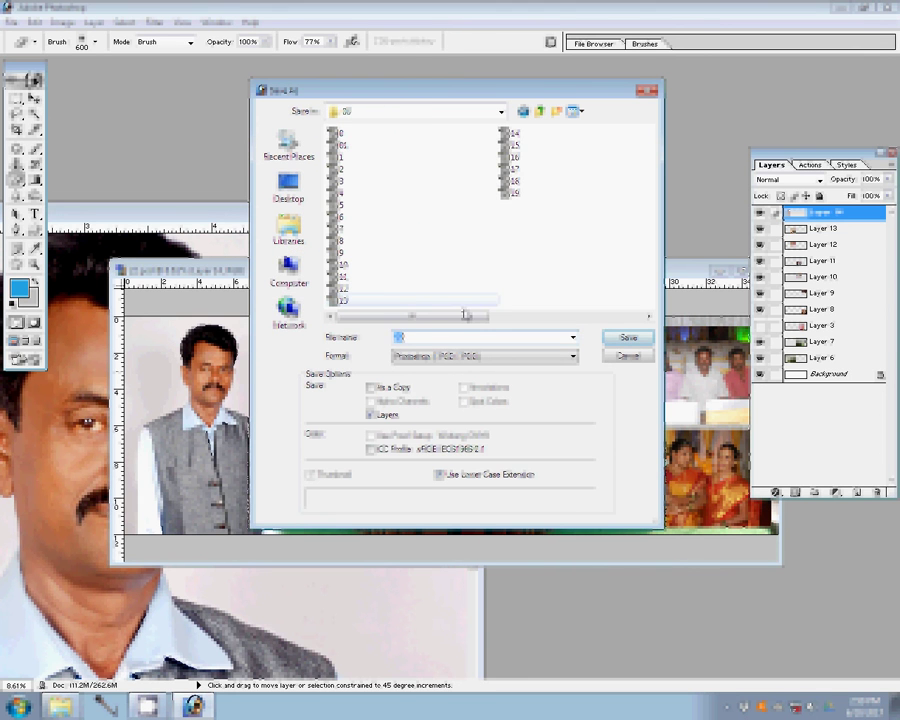
type("20")
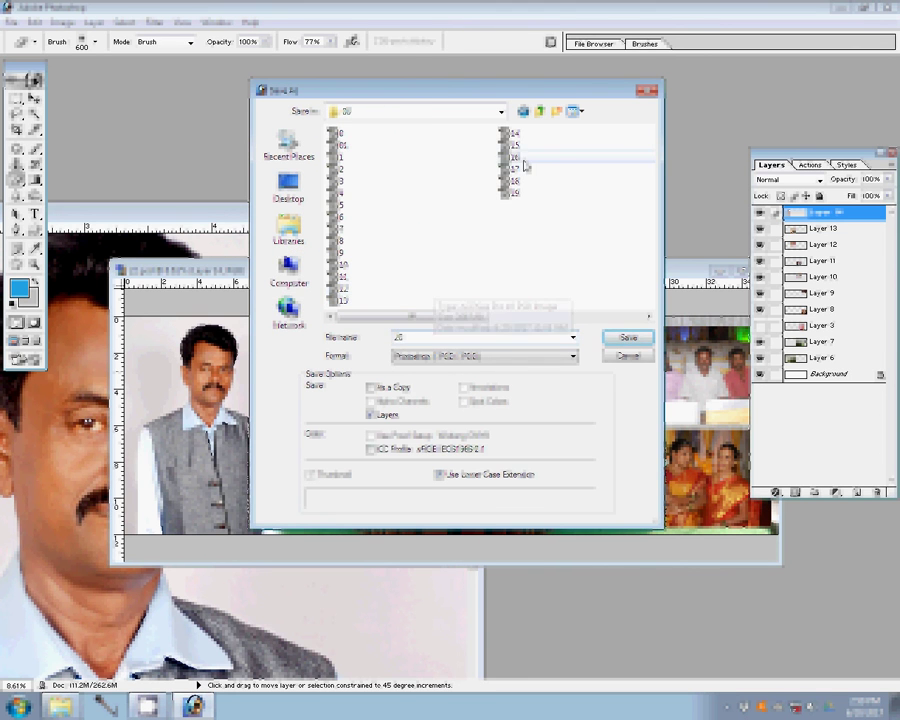
left_click(628, 337)
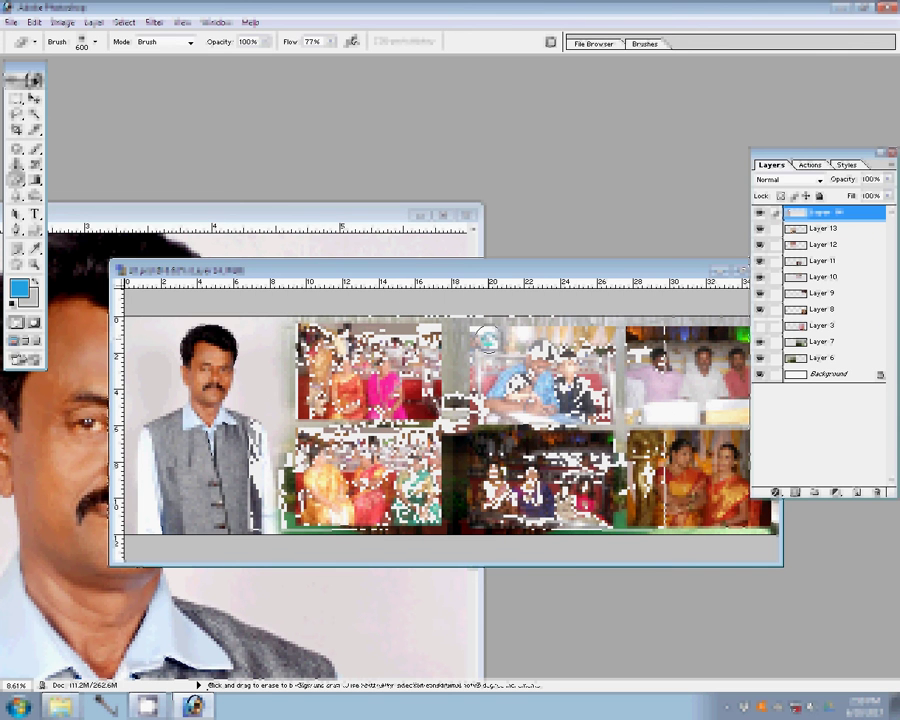
Select Layer 12 with the Move tool and open its Stroke style settings
key("v")
left_click(822, 244)
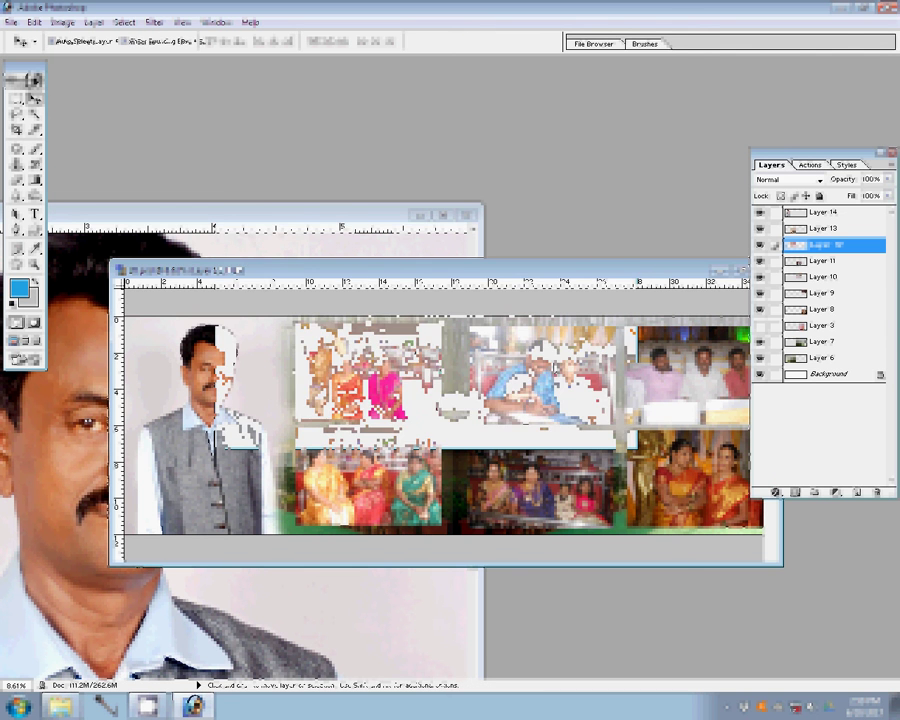
left_click(428, 258)
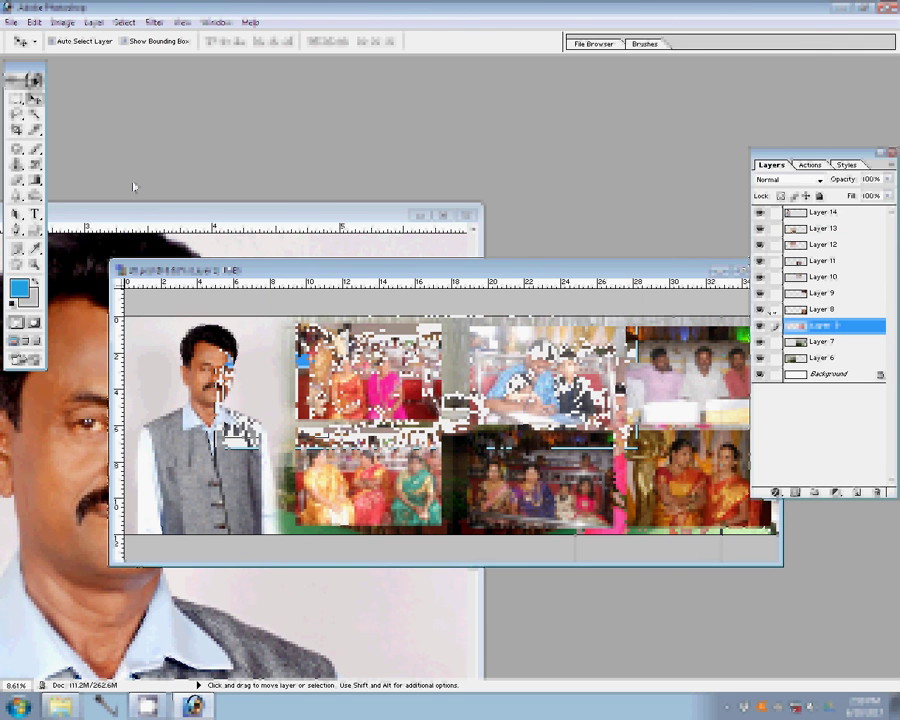
Select the Layer 8 photo, add a Stroke effect, and set its fill type to Pattern
left_click(795, 307)
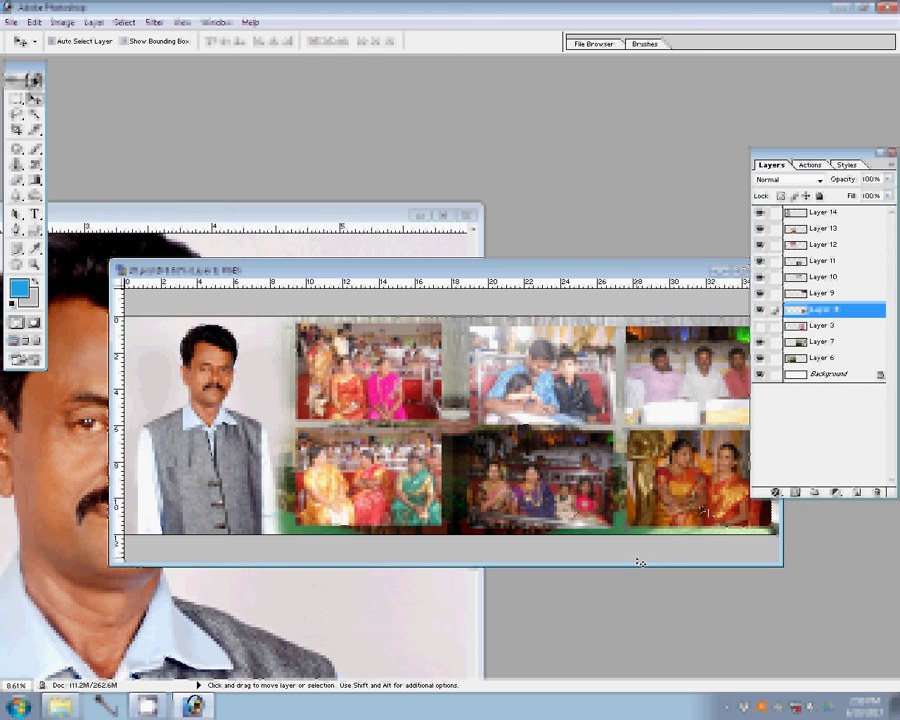
left_click(775, 491)
left_click(560, 574)
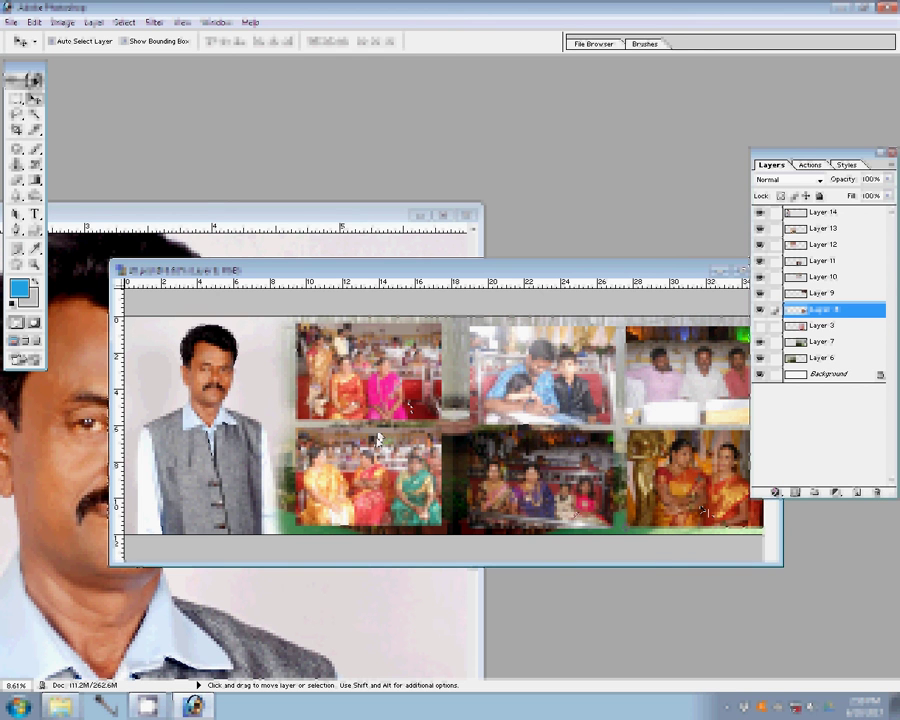
left_click(415, 258)
left_click(406, 282)
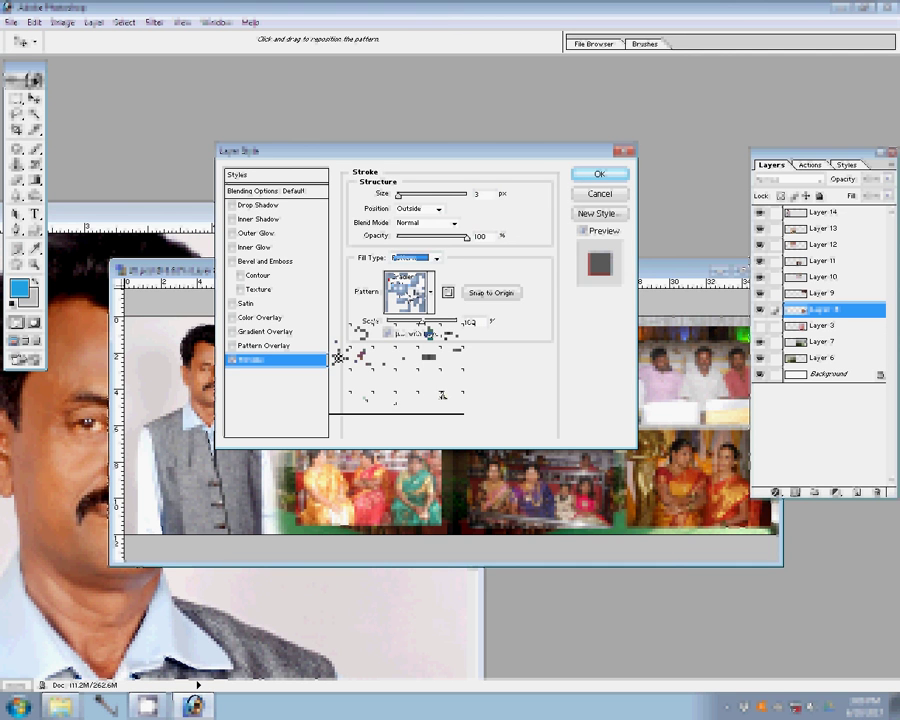
Apply a 22 px stroke using the pastel pattern
left_click(530, 228)
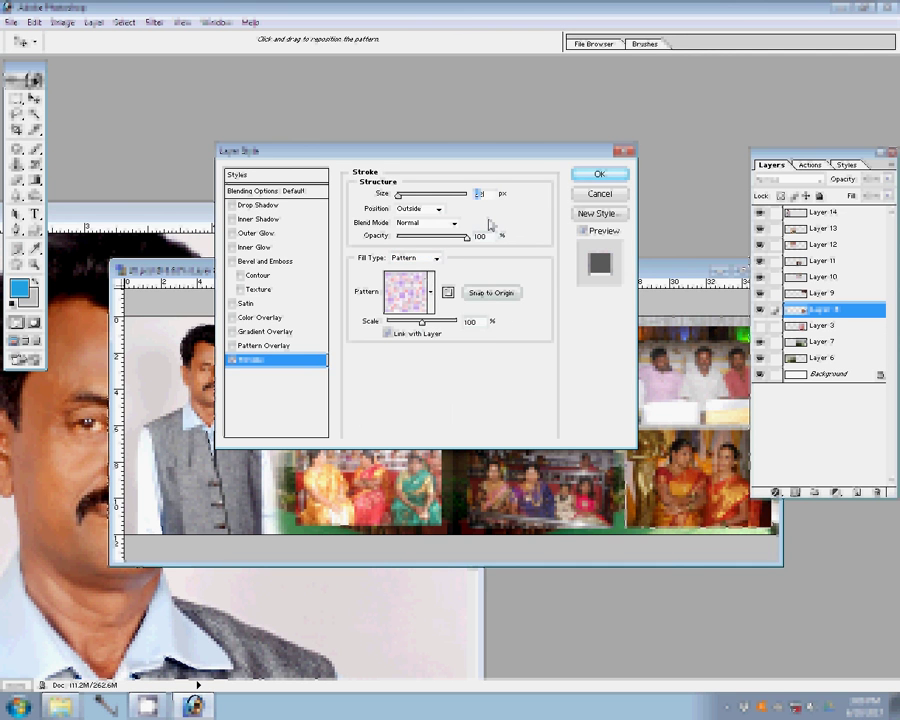
type("22")
left_click(591, 175)
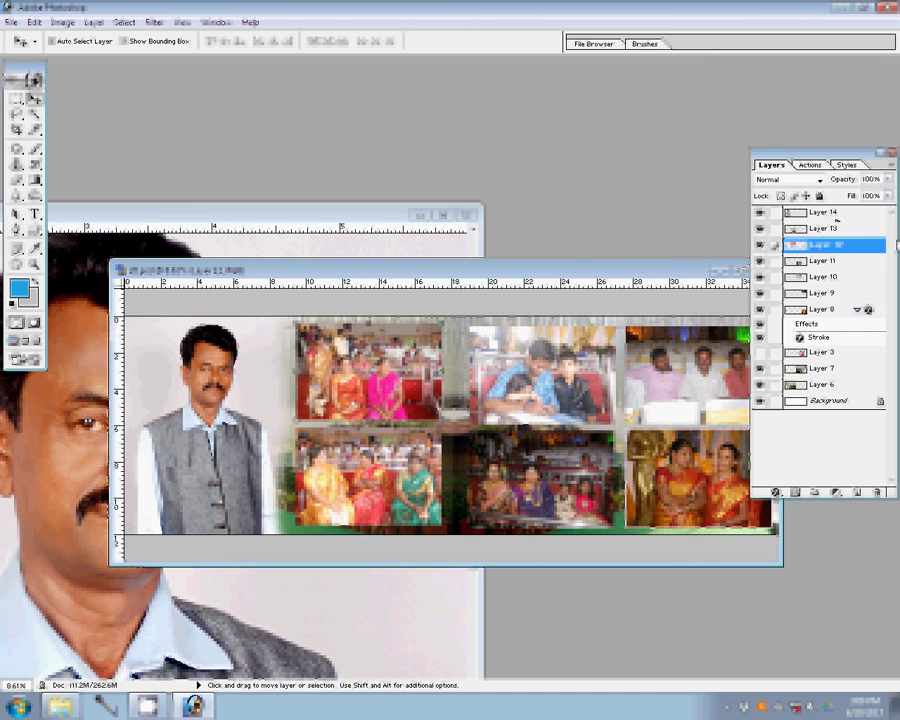
Move Layer 12 above Layer 13 and merge three layers down into it
left_click_drag(825, 244, 830, 232)
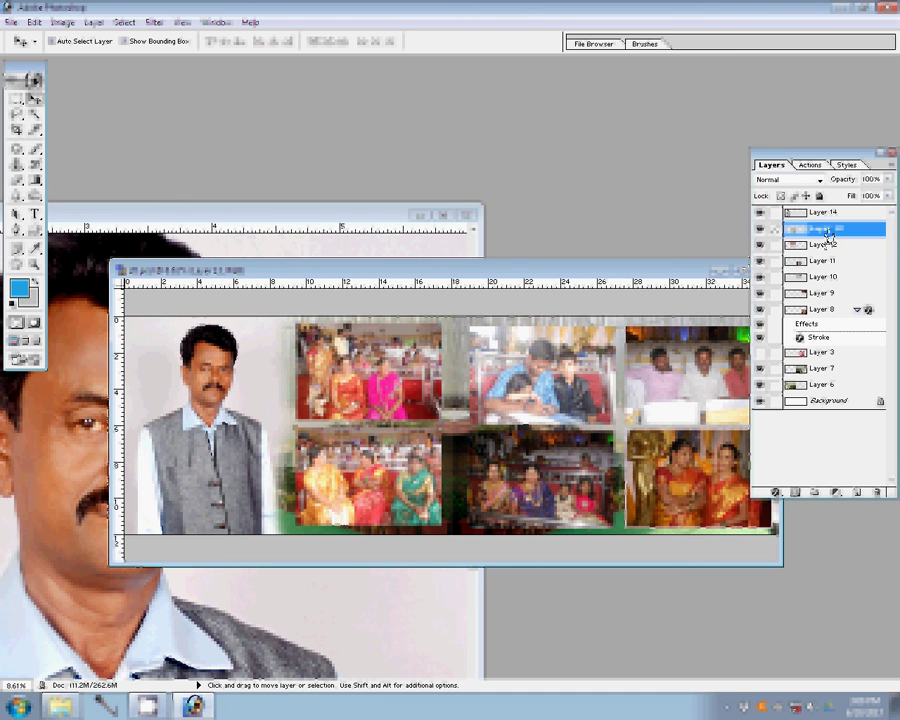
key("ctrl+e")
key("ctrl+e")
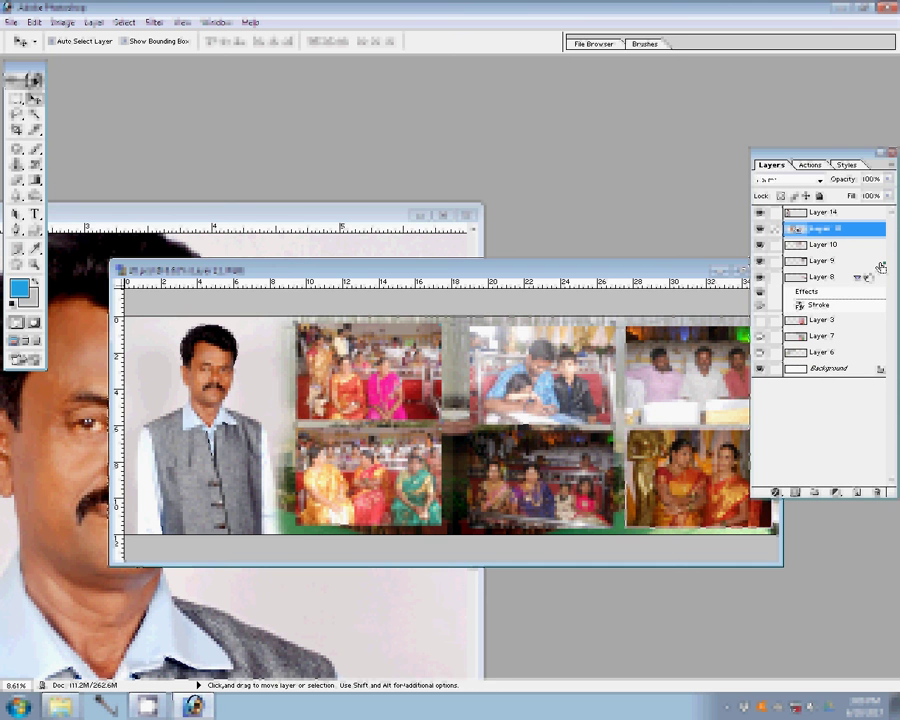
key("ctrl+e")
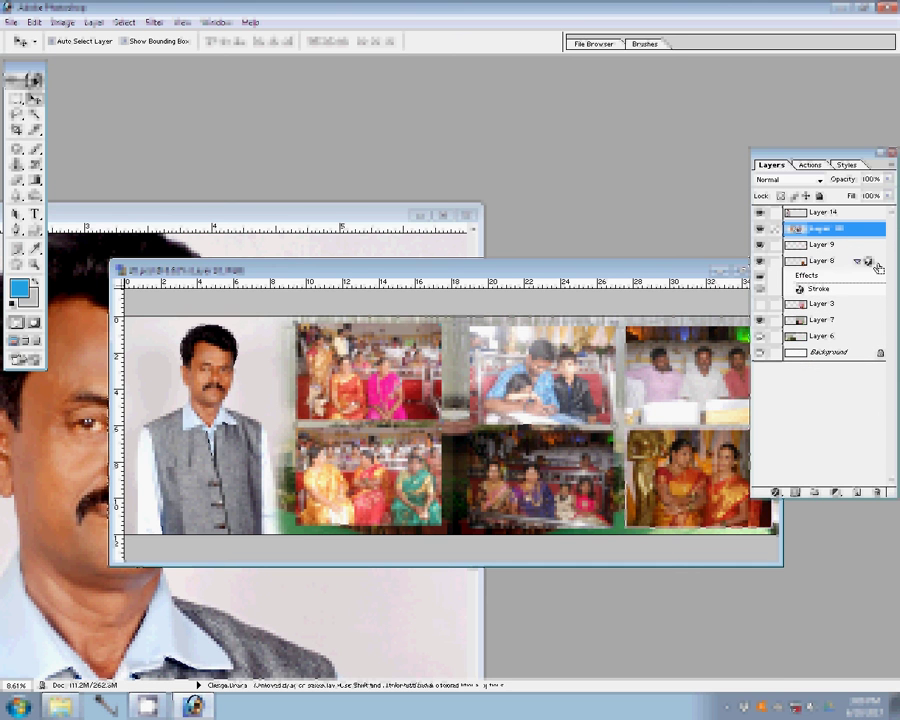
key("ctrl+e")
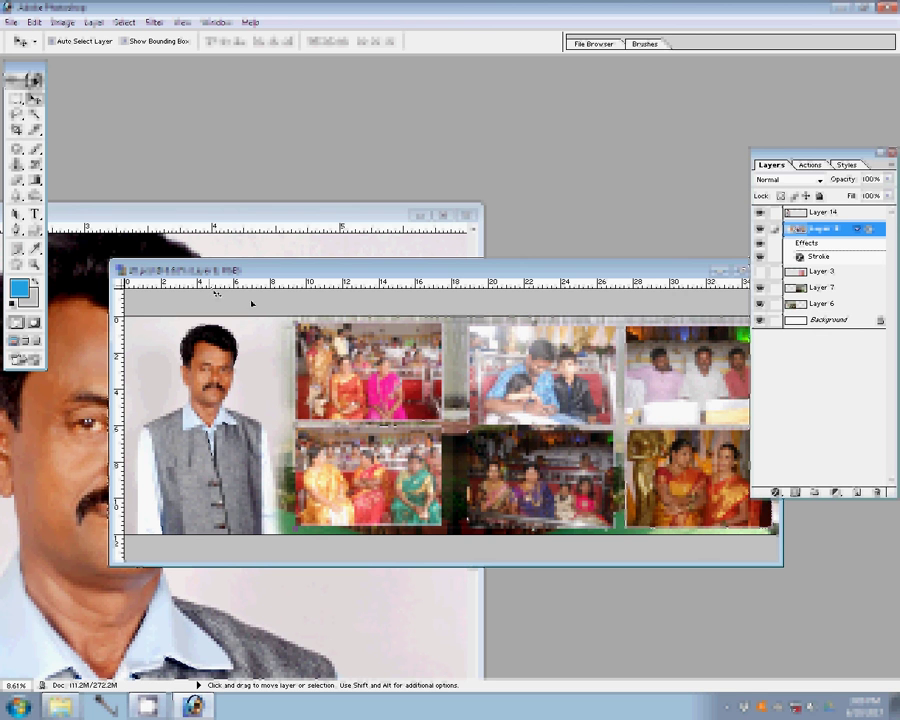
Cancel the Save As dialog, then close the album spread and the portrait without saving
left_click(10, 21)
left_click(32, 155)
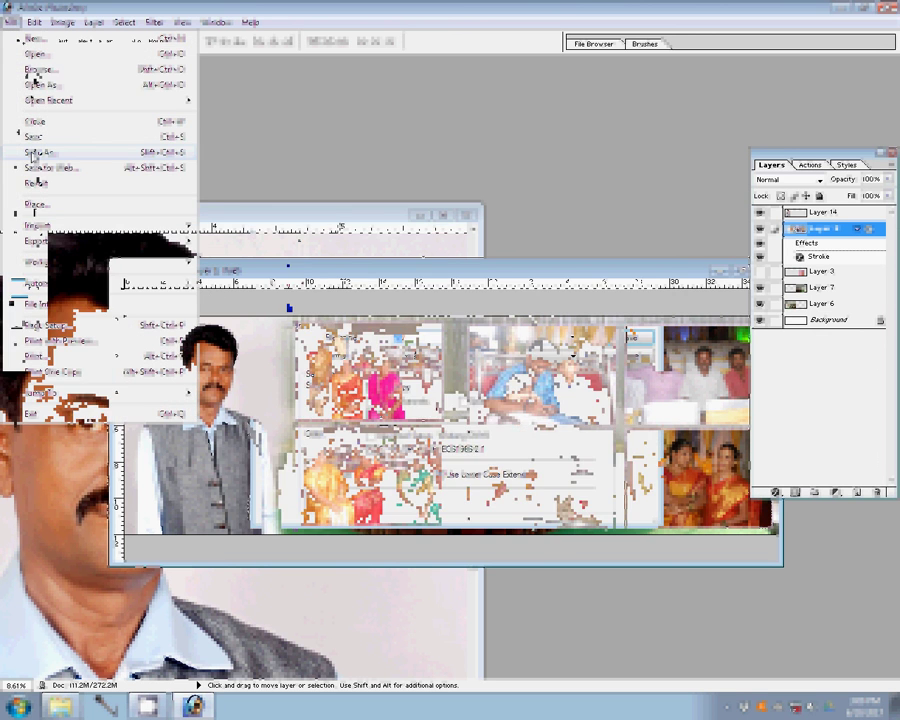
left_click(628, 356)
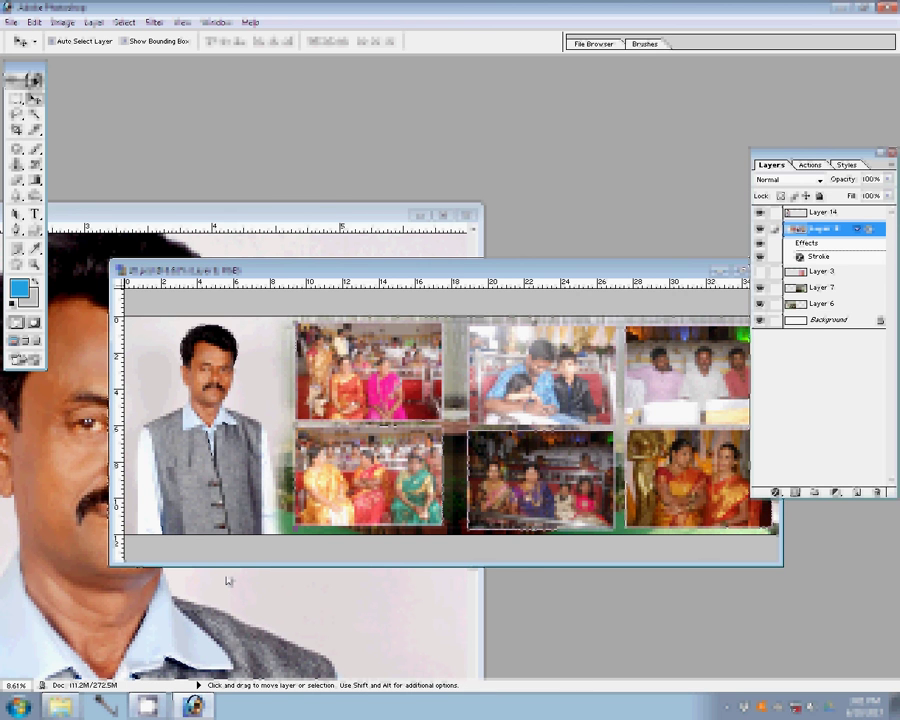
key("ctrl+w")
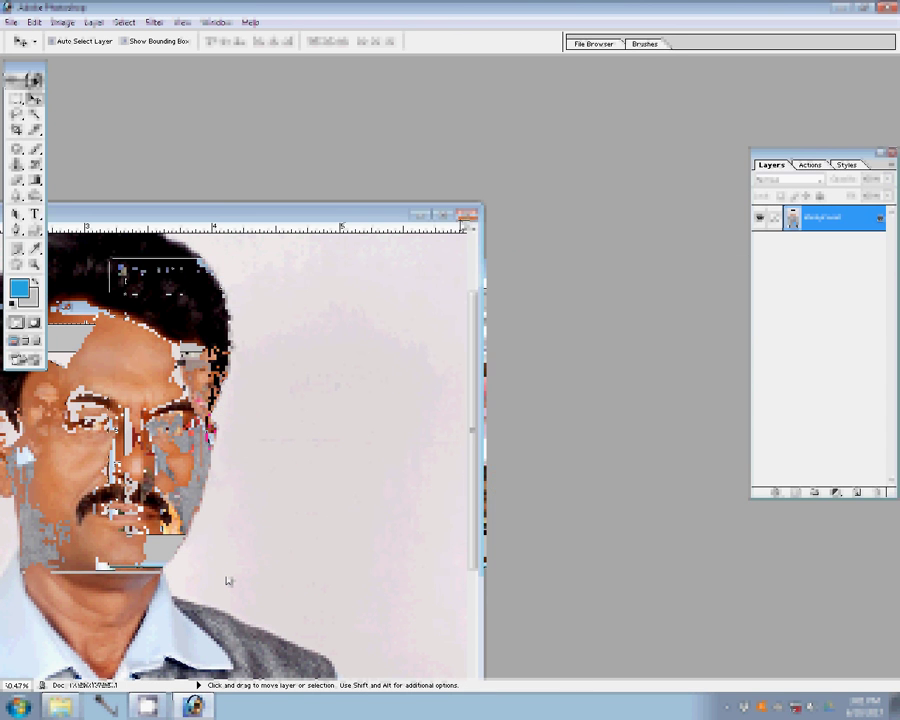
left_click(471, 271)
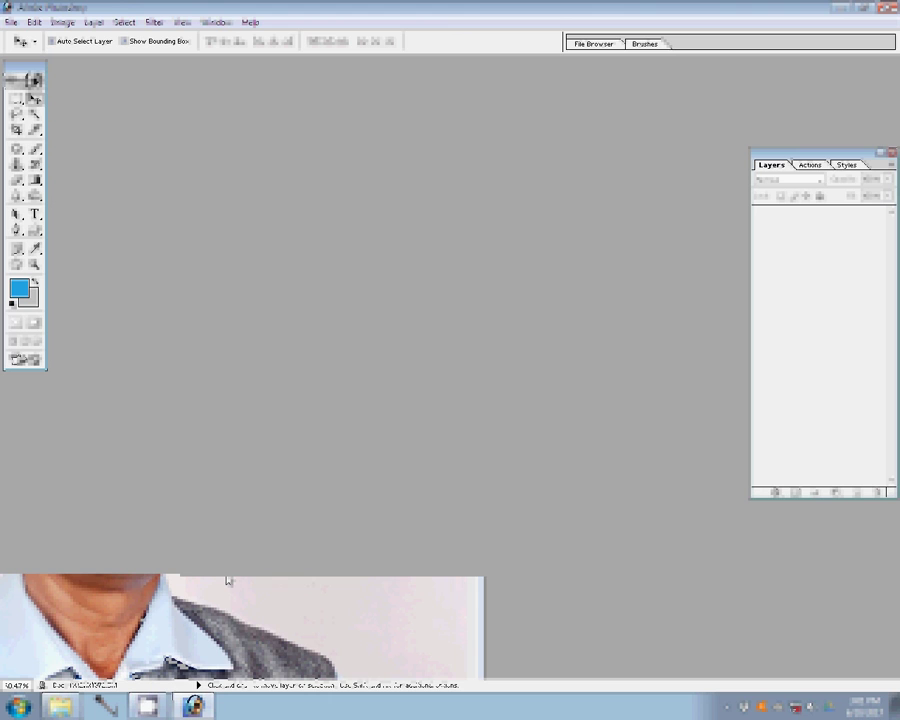